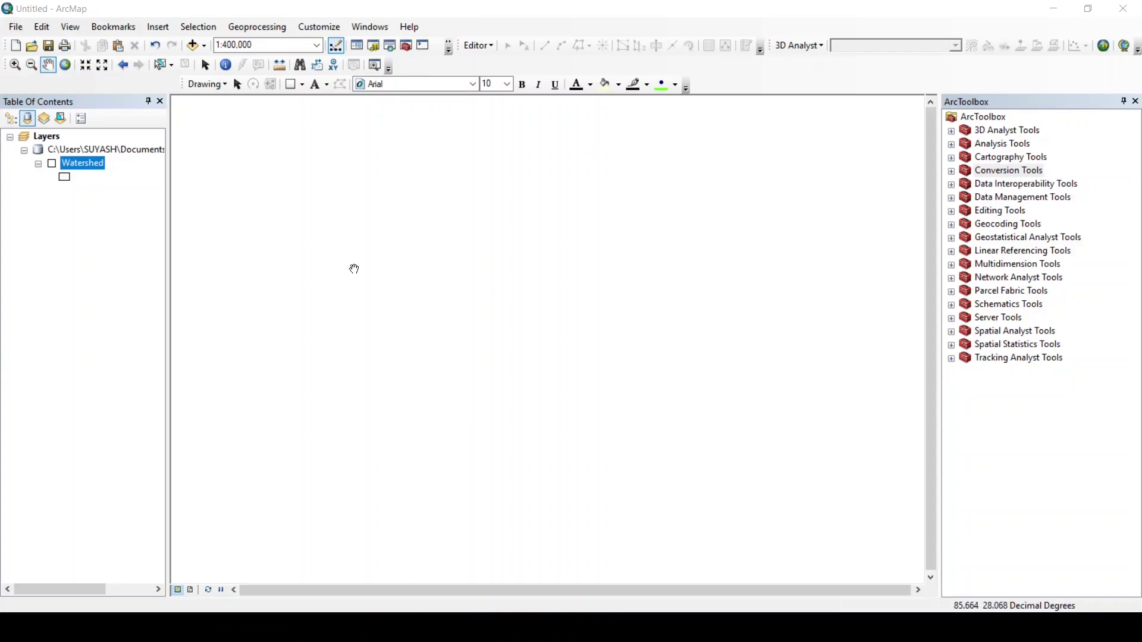
Show the Watershed layer and plot Desktop\SMStations.xls Sheet1$ stations from LONGITUDE/LATITUDE.
{"action": "left_click", "coordinate": [52, 164]}
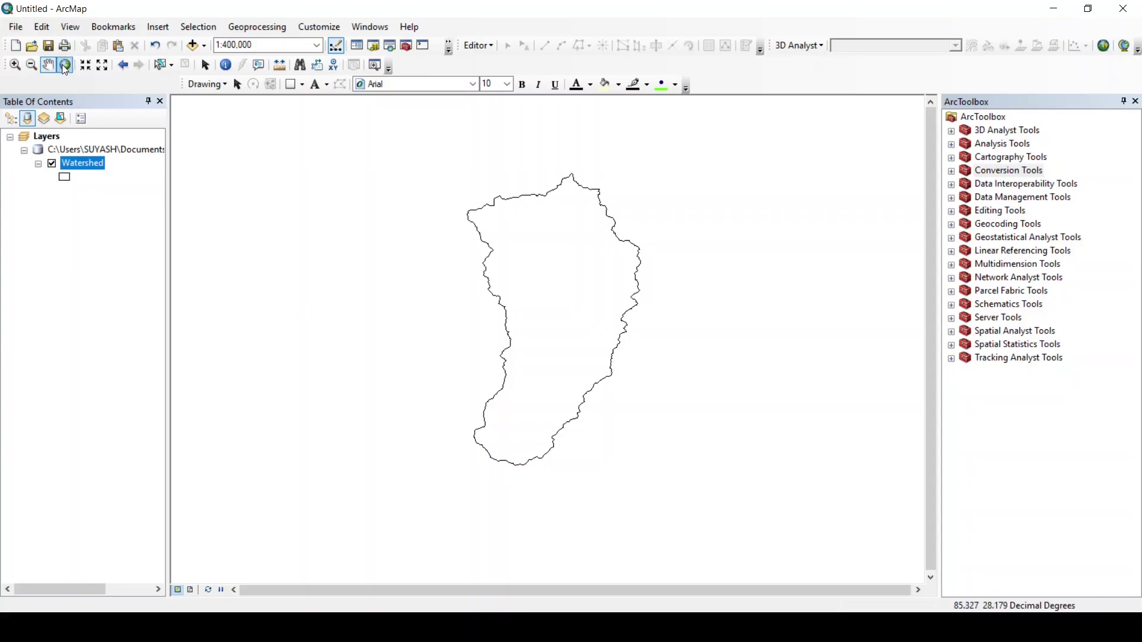
{"action": "left_click", "coordinate": [12, 30]}
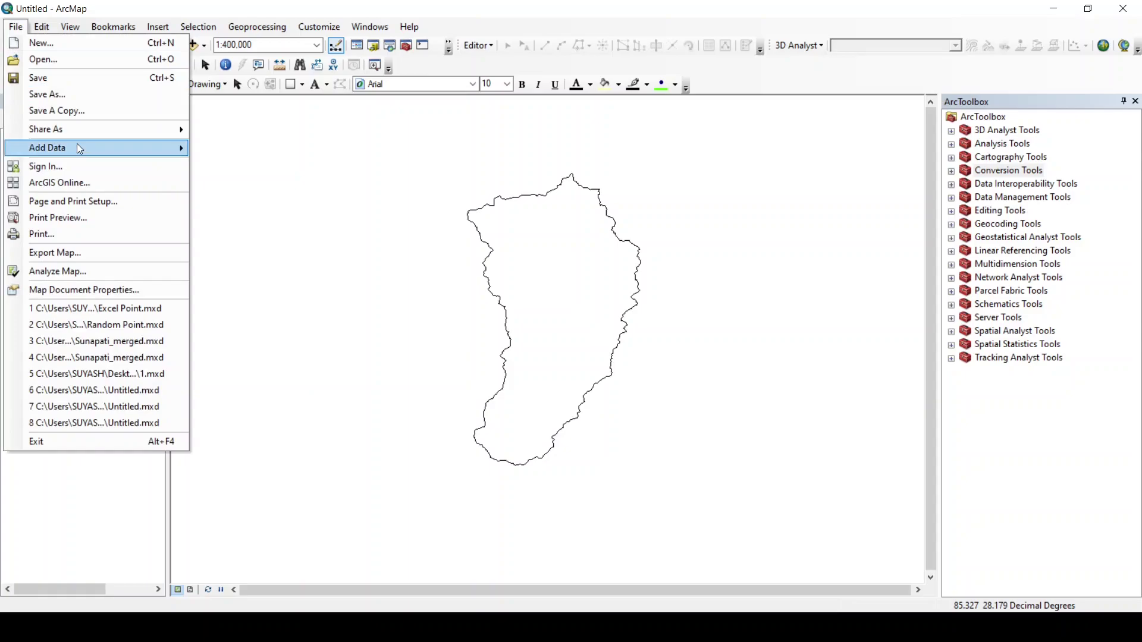
{"action": "mouse_move", "coordinate": [77, 146]}
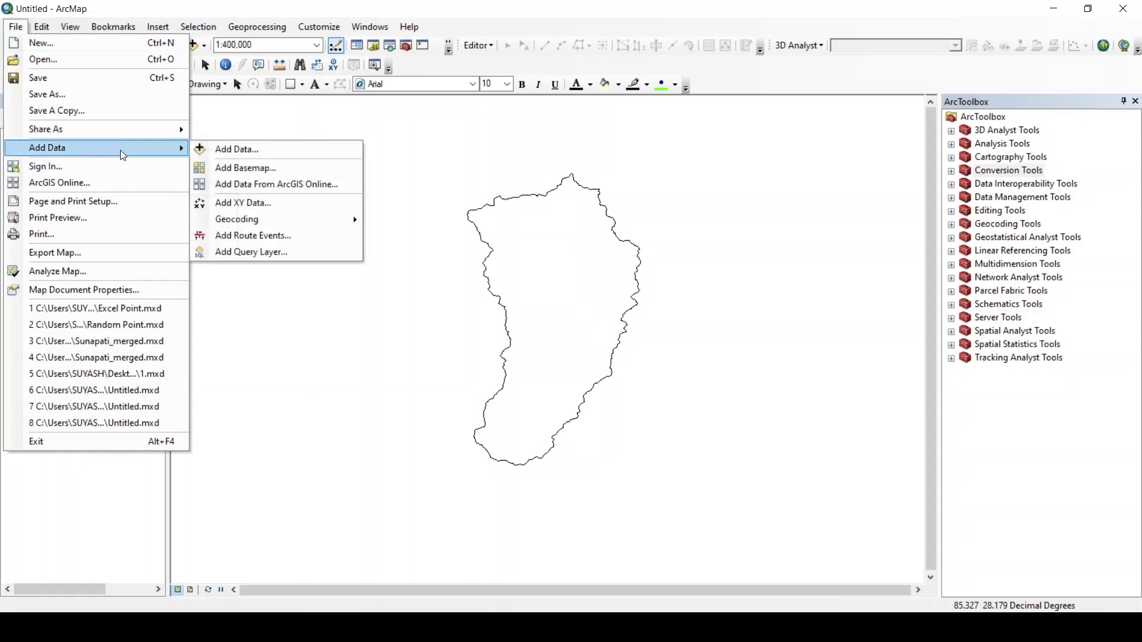
{"action": "left_click", "coordinate": [242, 202]}
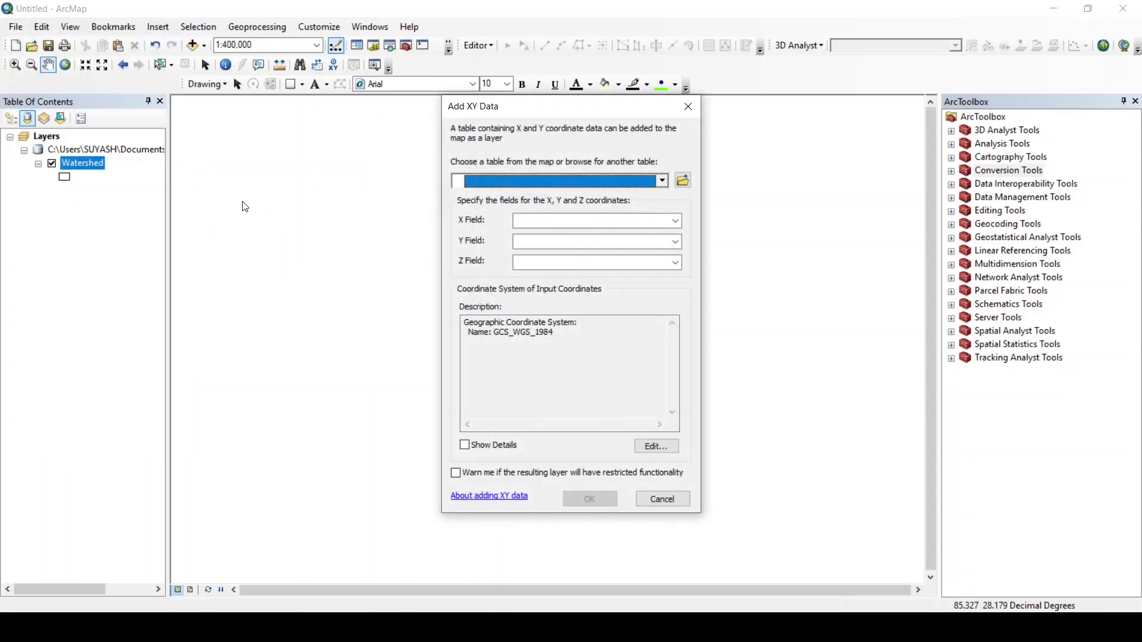
{"action": "left_click", "coordinate": [683, 181]}
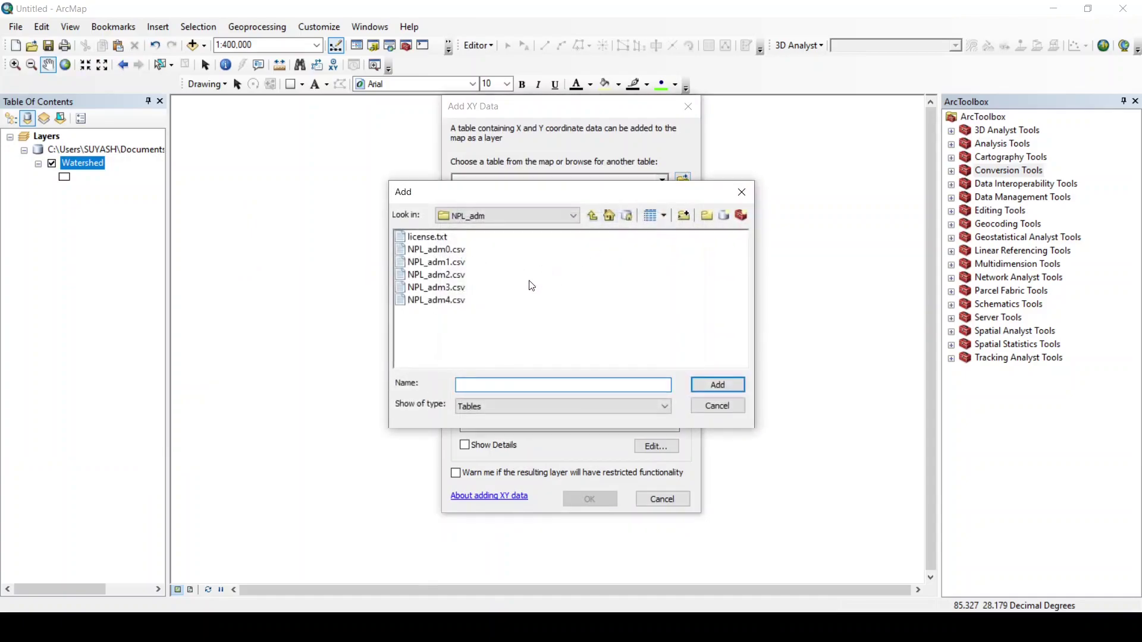
{"action": "left_click", "coordinate": [575, 216]}
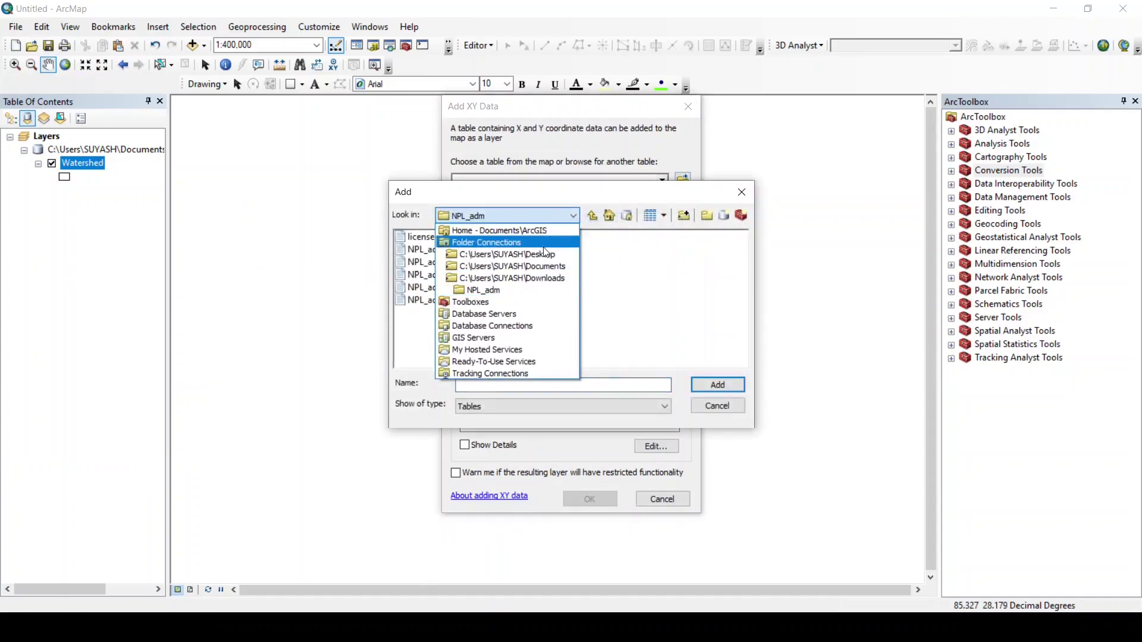
{"action": "left_click", "coordinate": [544, 254]}
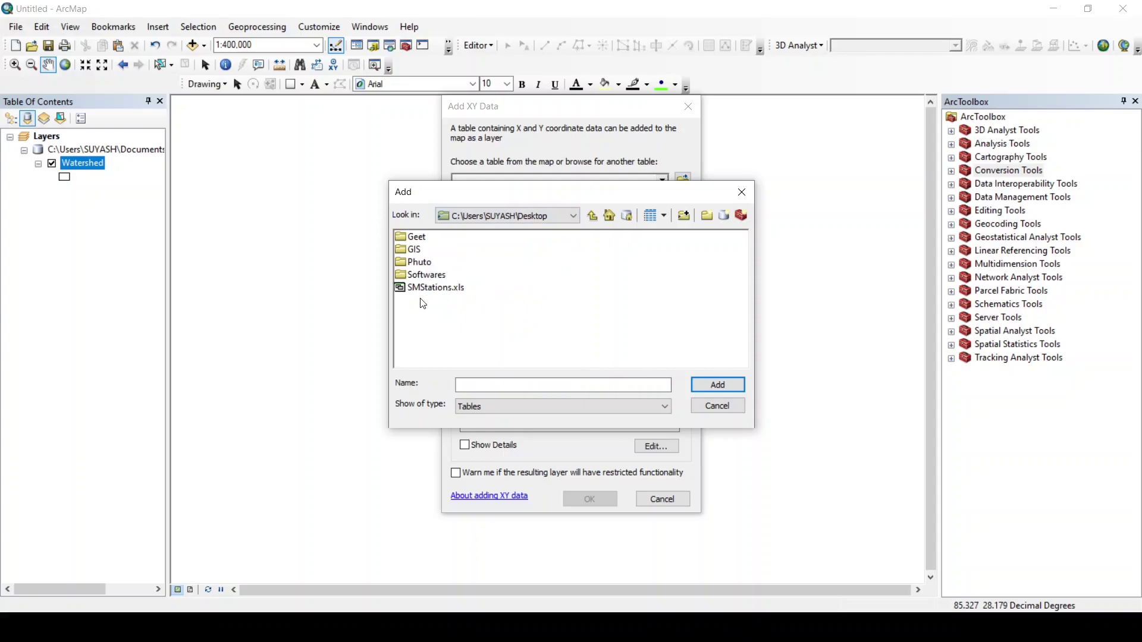
{"action": "double_click", "coordinate": [431, 287]}
{"action": "double_click", "coordinate": [428, 240]}
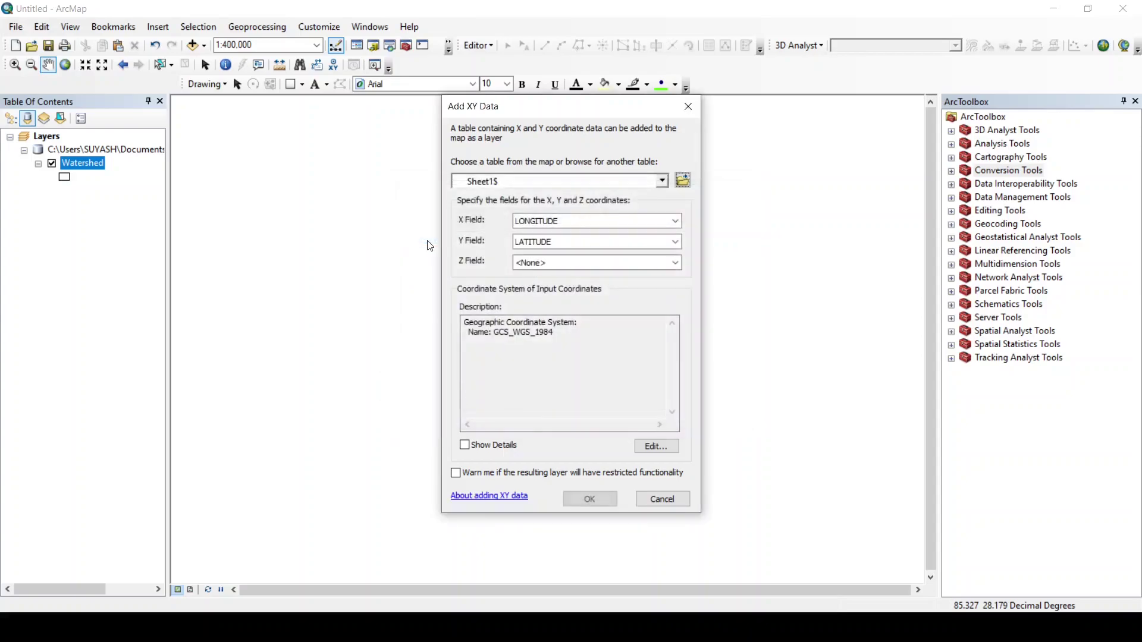
{"action": "left_click", "coordinate": [587, 497]}
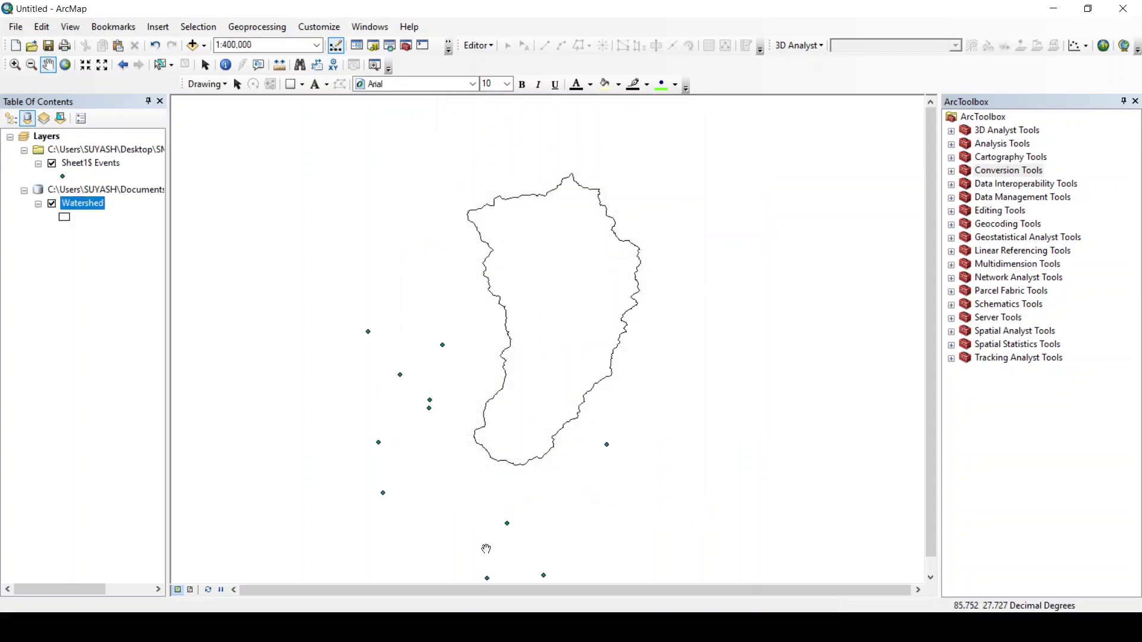
Export the Sheet1$ Events points to a new Export_Output_11 layer added to the map.
{"action": "left_click_drag", "start_coordinate": [579, 378], "coordinate": [575, 334]}
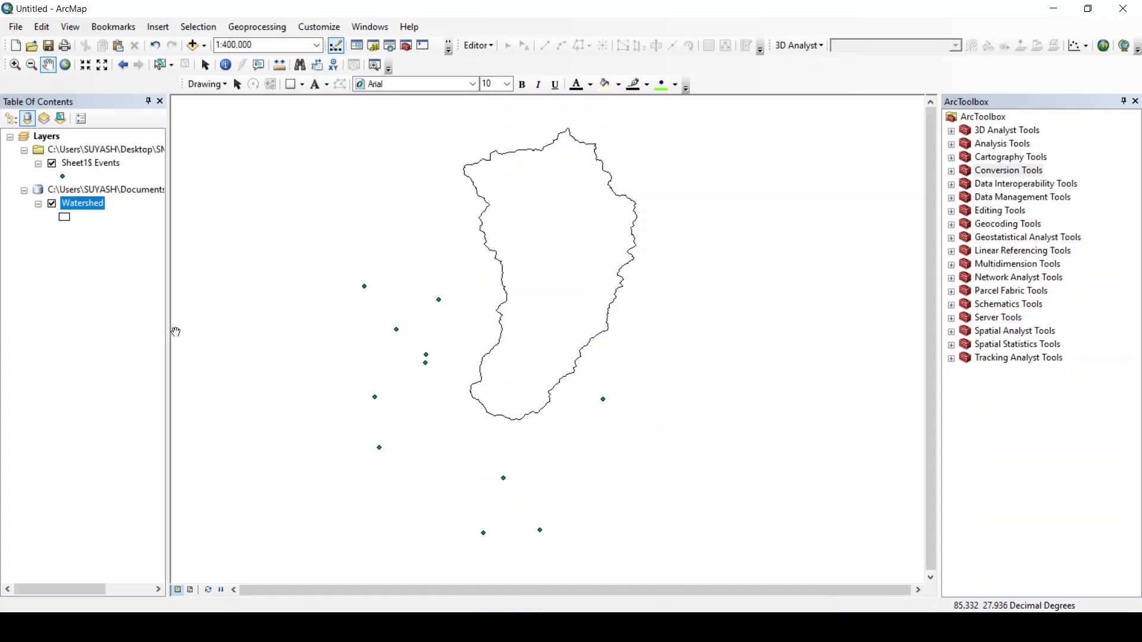
{"action": "right_click", "coordinate": [97, 162]}
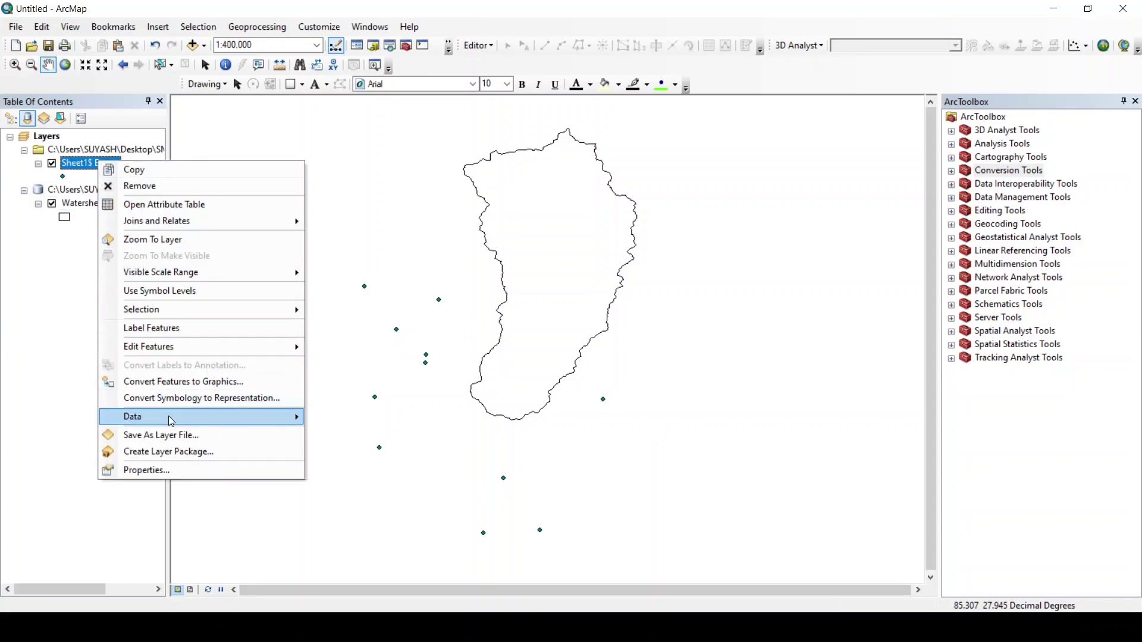
{"action": "mouse_move", "coordinate": [172, 418]}
{"action": "left_click", "coordinate": [375, 434]}
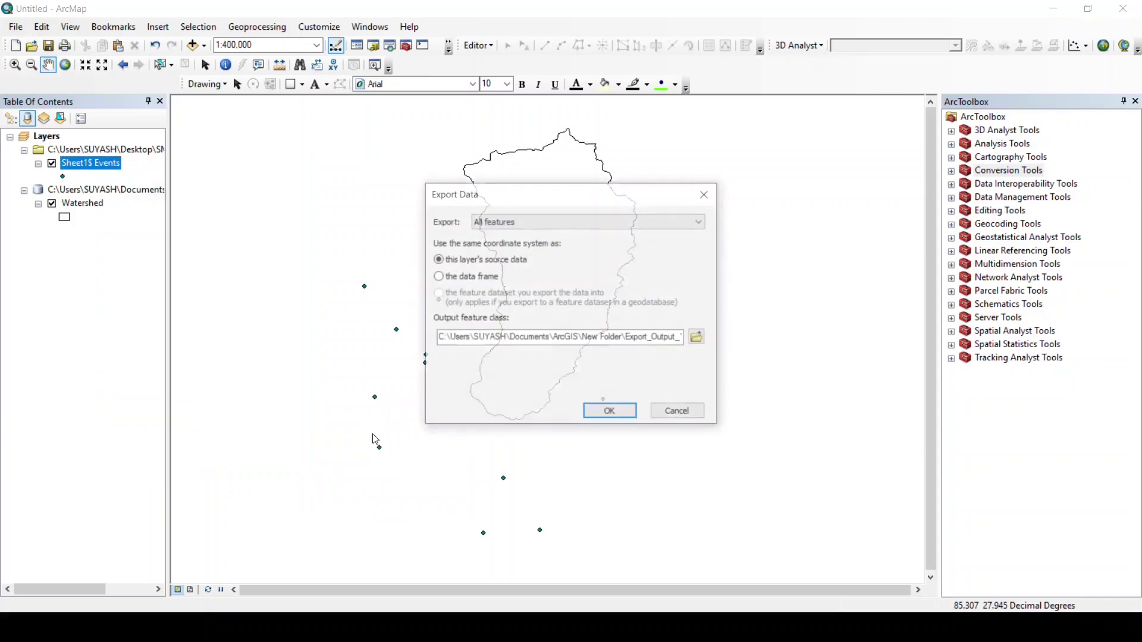
{"action": "left_click", "coordinate": [618, 414]}
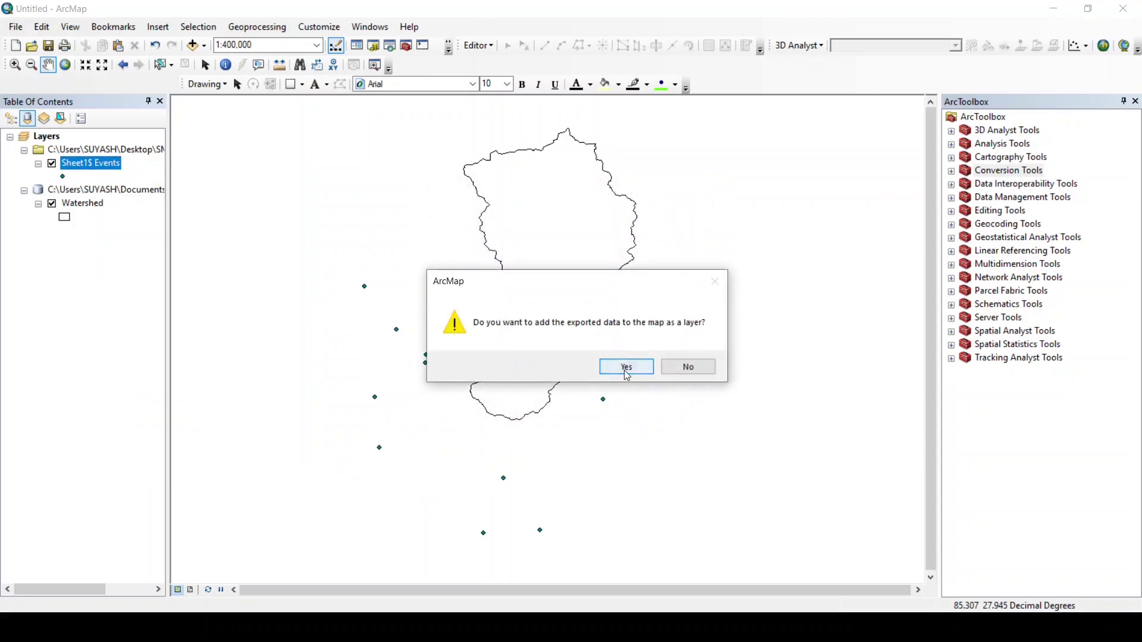
{"action": "left_click", "coordinate": [626, 367]}
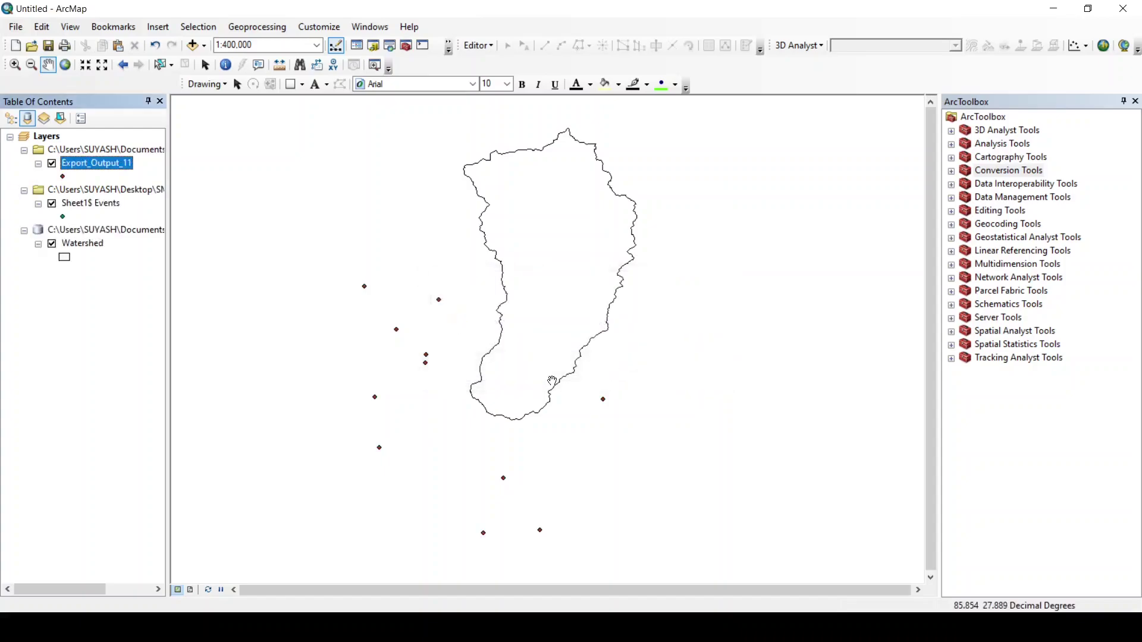
Hide Sheet1$ Events while keeping Export_Output_11 visible.
{"action": "left_click", "coordinate": [52, 164]}
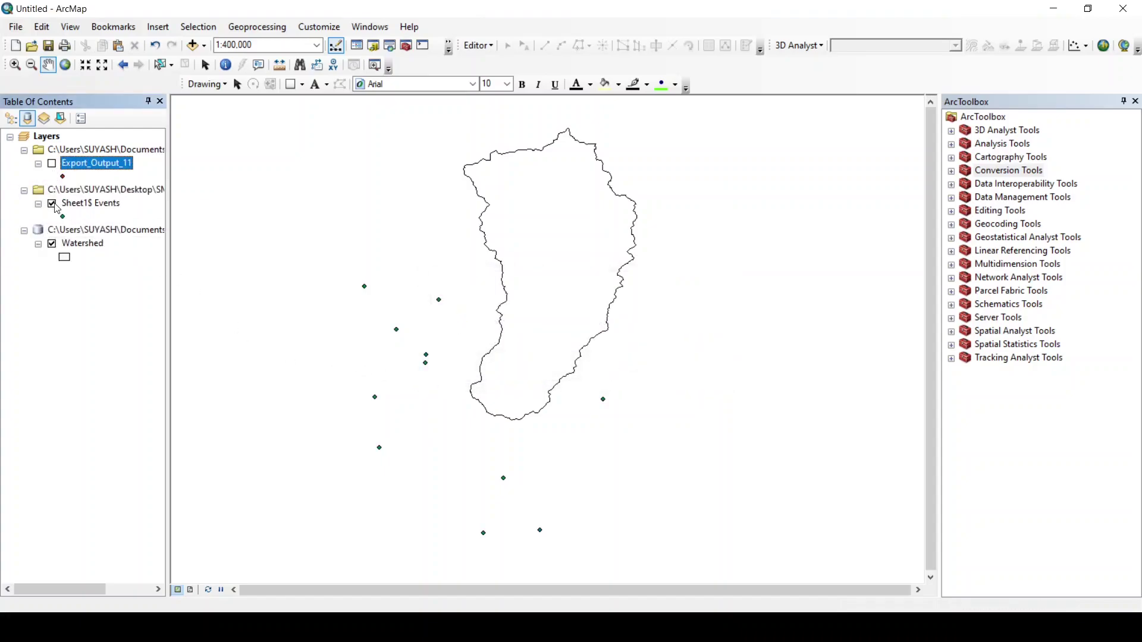
{"action": "left_click", "coordinate": [51, 204]}
{"action": "left_click", "coordinate": [52, 164]}
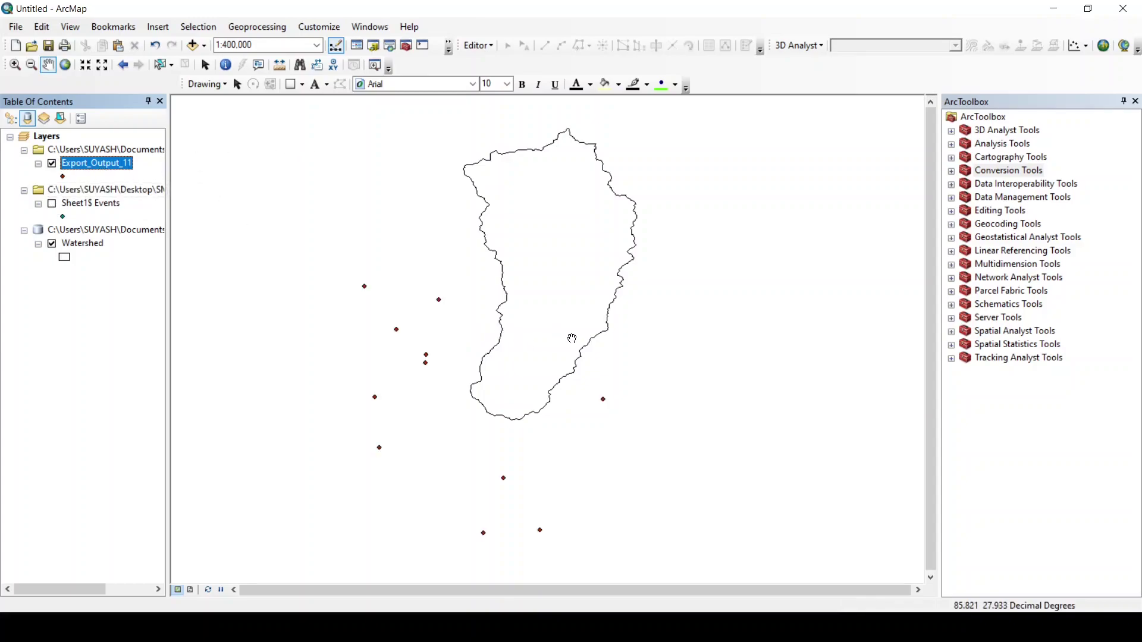
Open Create Thiessen Polygons with Export_Output_11 as the input points.
{"action": "left_click", "coordinate": [952, 145]}
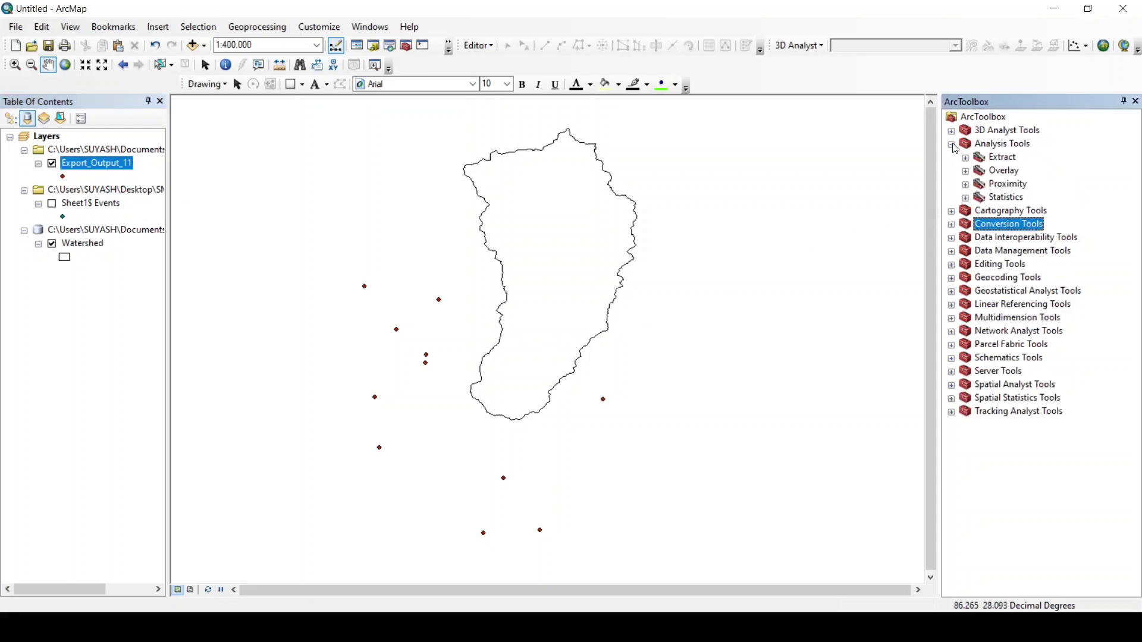
{"action": "left_click", "coordinate": [966, 185]}
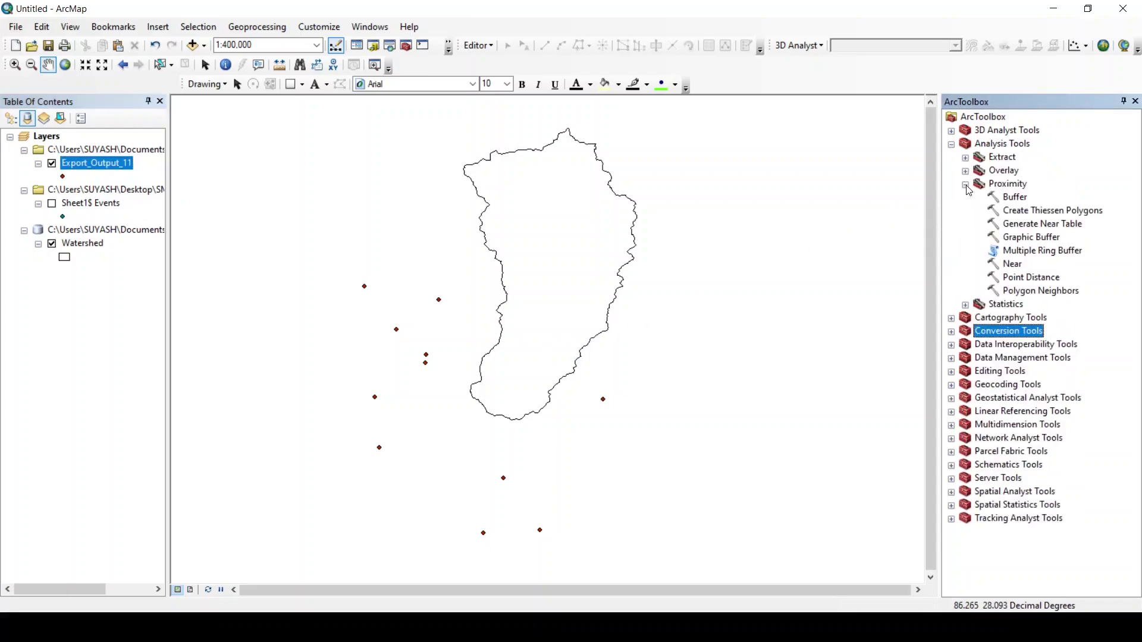
{"action": "double_click", "coordinate": [1037, 210]}
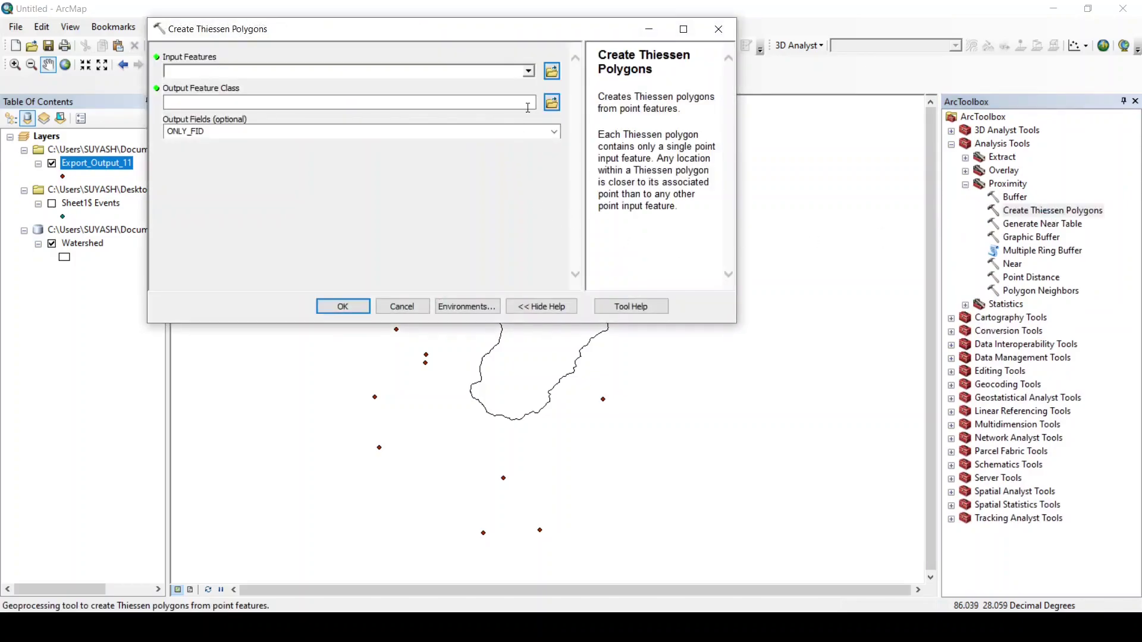
{"action": "left_click", "coordinate": [529, 72]}
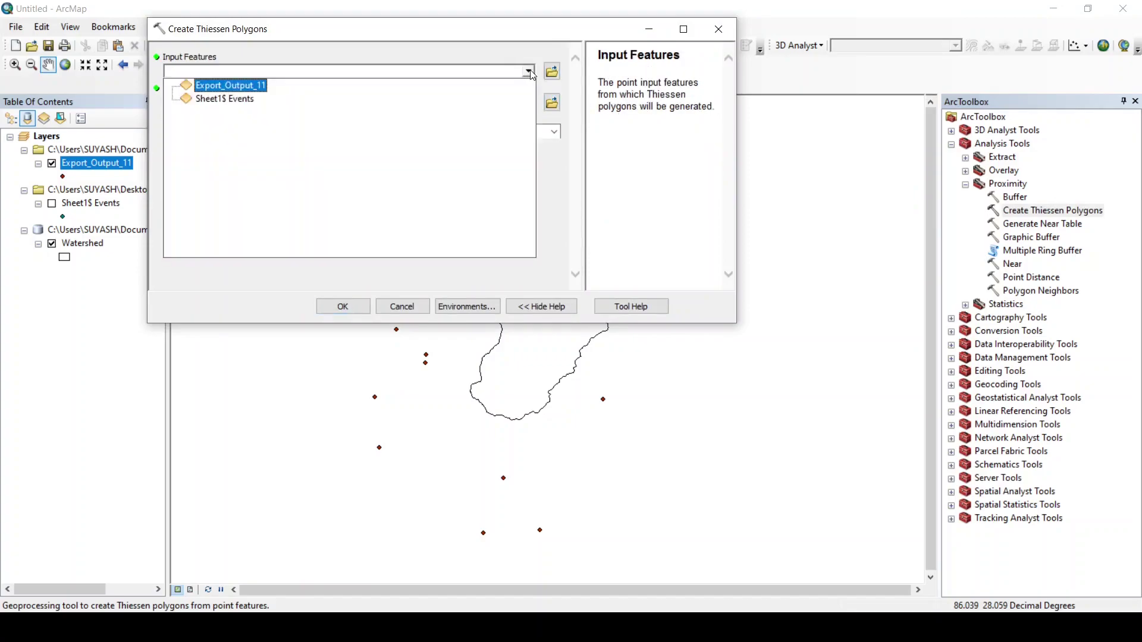
{"action": "left_click", "coordinate": [229, 87]}
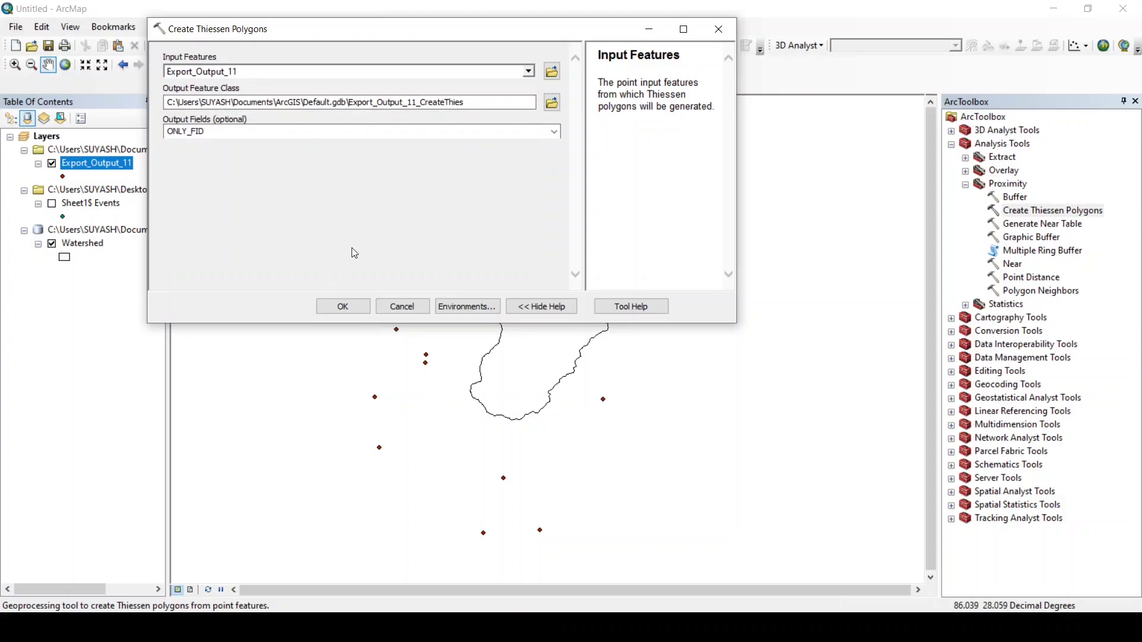
Set the Processing Extent environment to Same as Display and run the tool.
{"action": "left_click", "coordinate": [450, 306]}
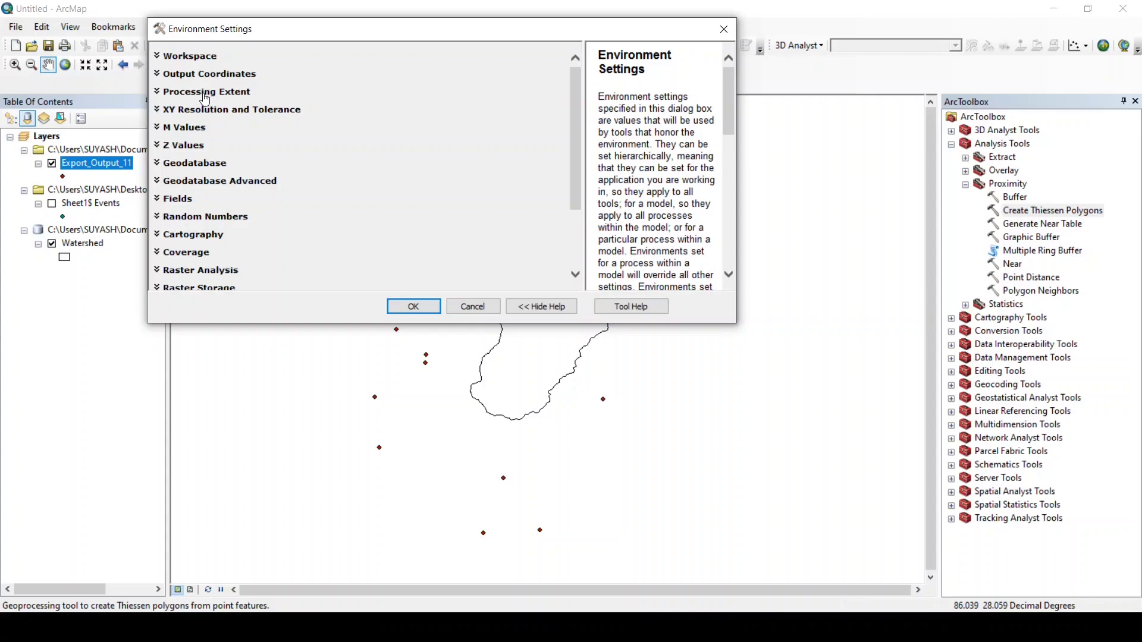
{"action": "left_click", "coordinate": [194, 93]}
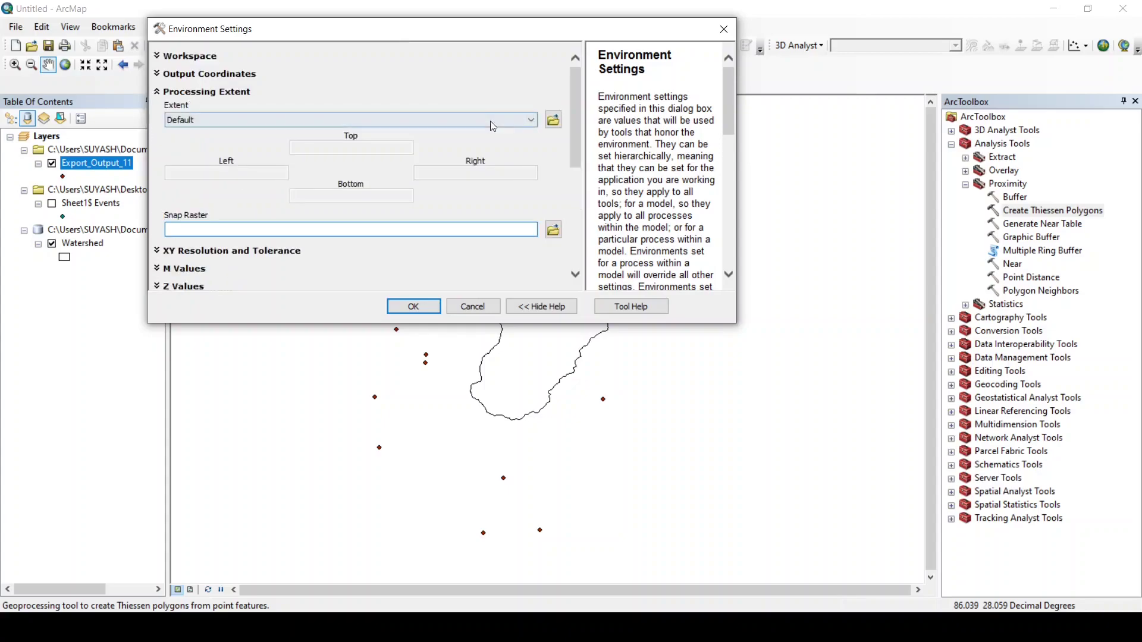
{"action": "left_click", "coordinate": [531, 120]}
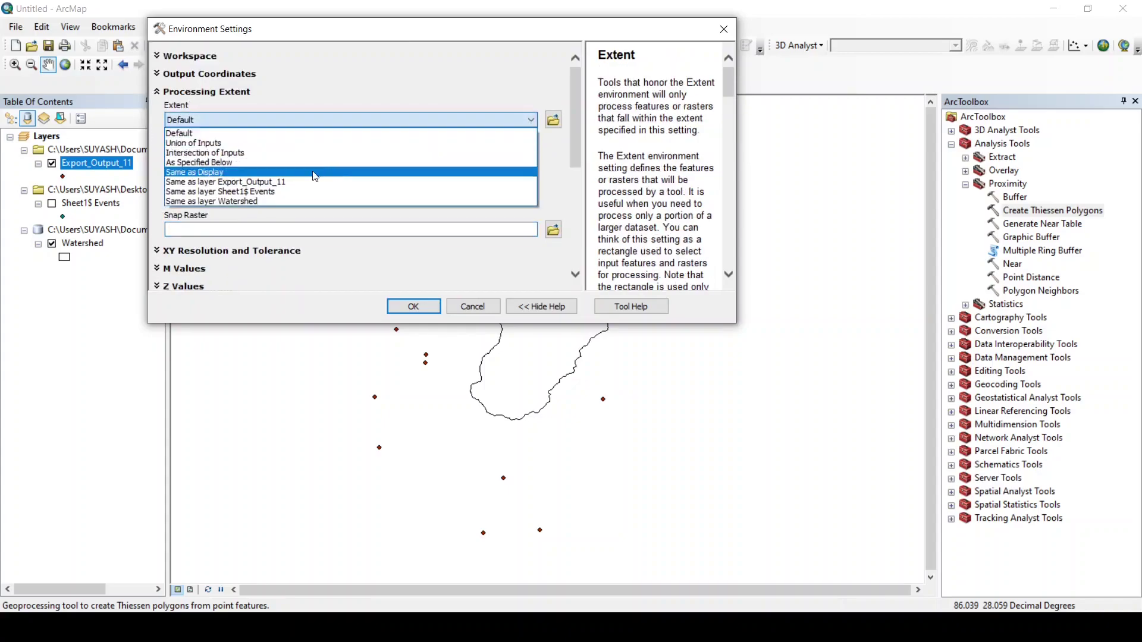
{"action": "left_click", "coordinate": [199, 173]}
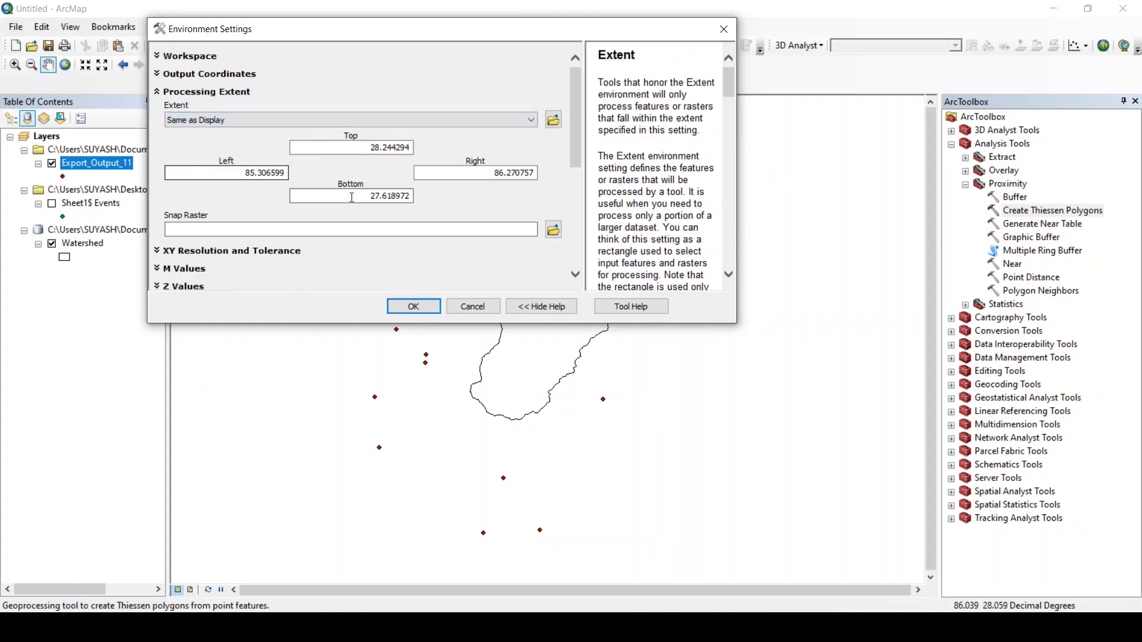
{"action": "scroll", "coordinate": [321, 190], "scroll_direction": "down", "scroll_amount": 1}
{"action": "scroll", "coordinate": [339, 195], "scroll_direction": "up", "scroll_amount": 1}
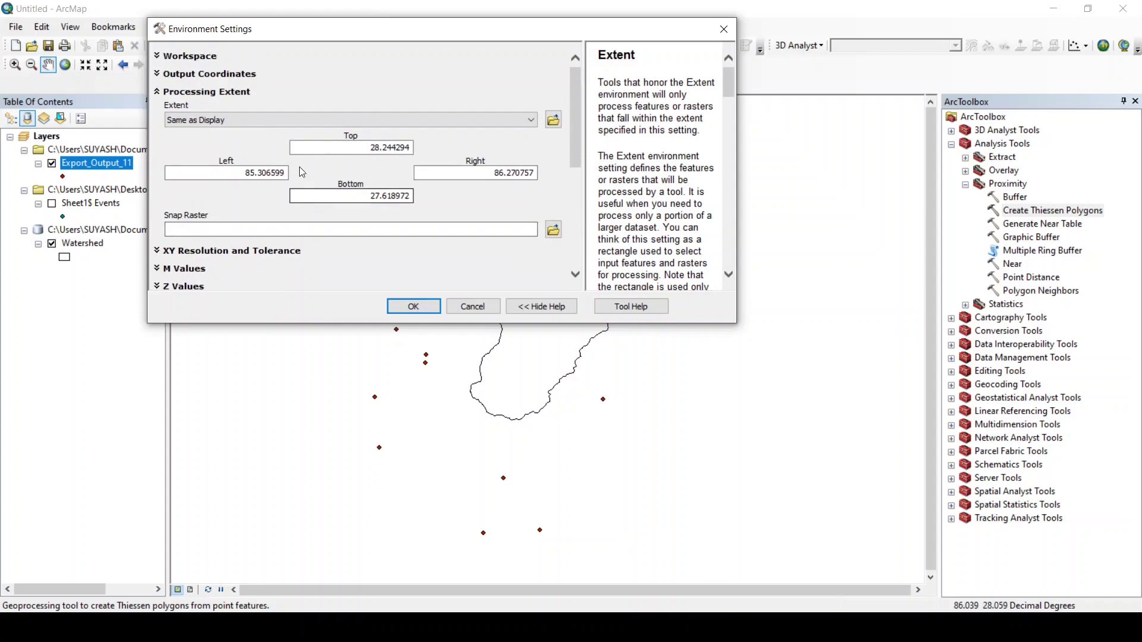
{"action": "scroll", "coordinate": [302, 172], "scroll_direction": "down", "scroll_amount": 1}
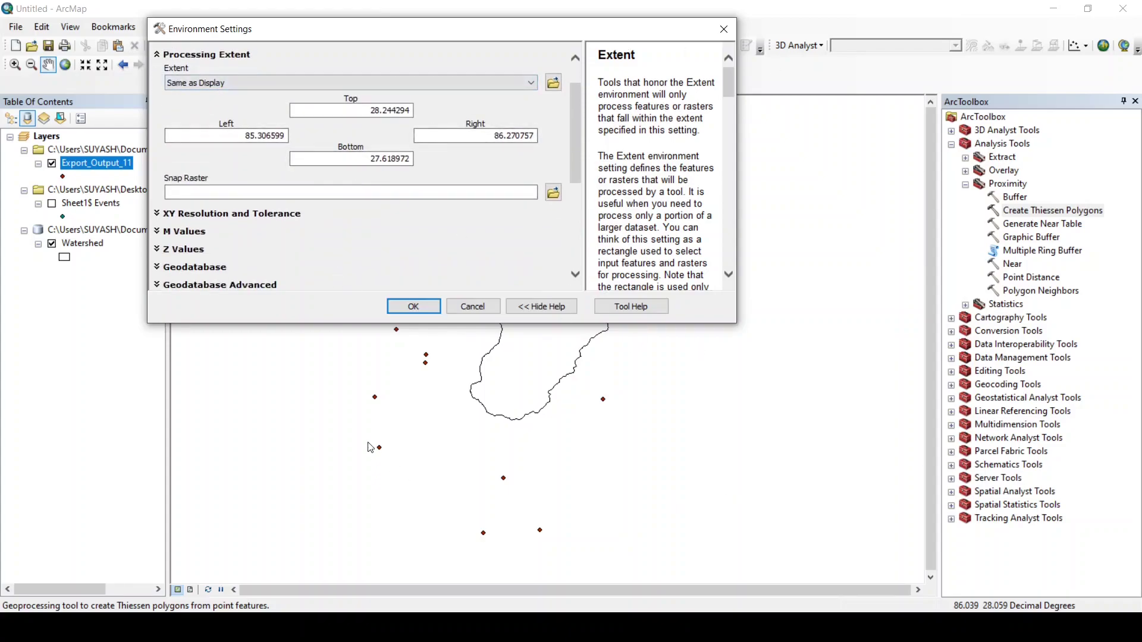
{"action": "left_click", "coordinate": [413, 306]}
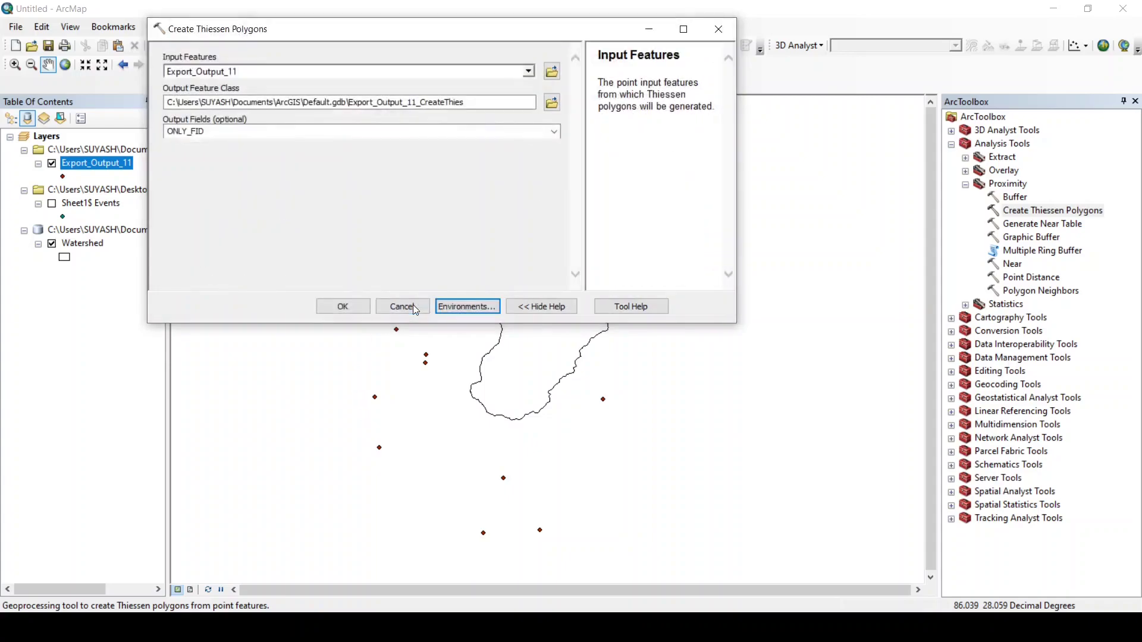
{"action": "left_click", "coordinate": [343, 306]}
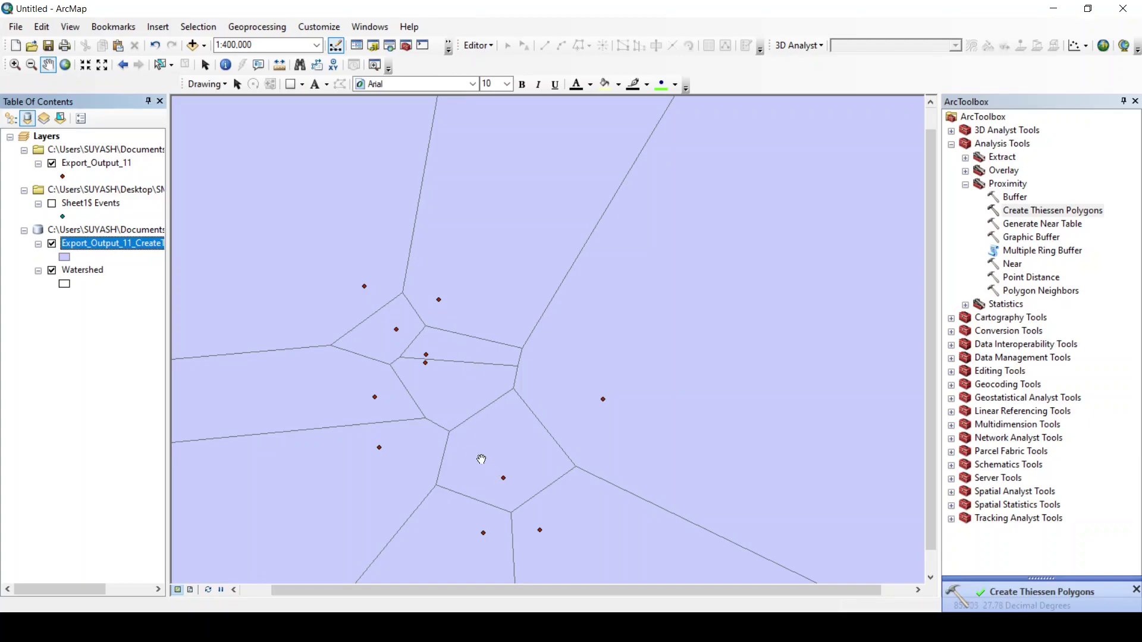
Give the Thiessen polygons a hollow symbol with no fill.
{"action": "left_click", "coordinate": [64, 257]}
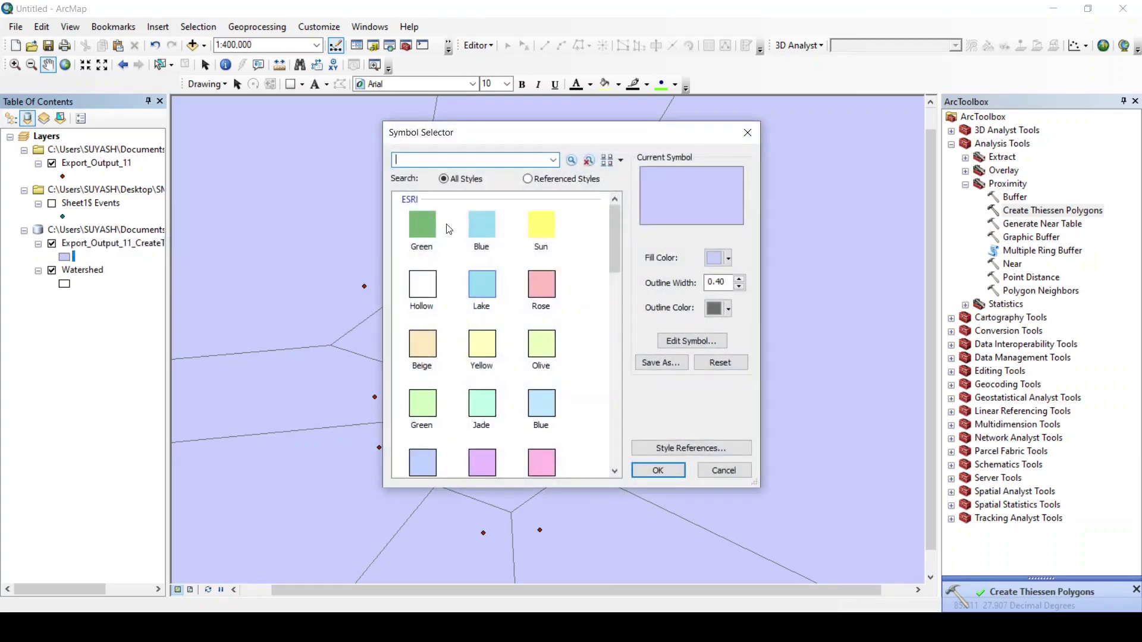
{"action": "left_click", "coordinate": [422, 288]}
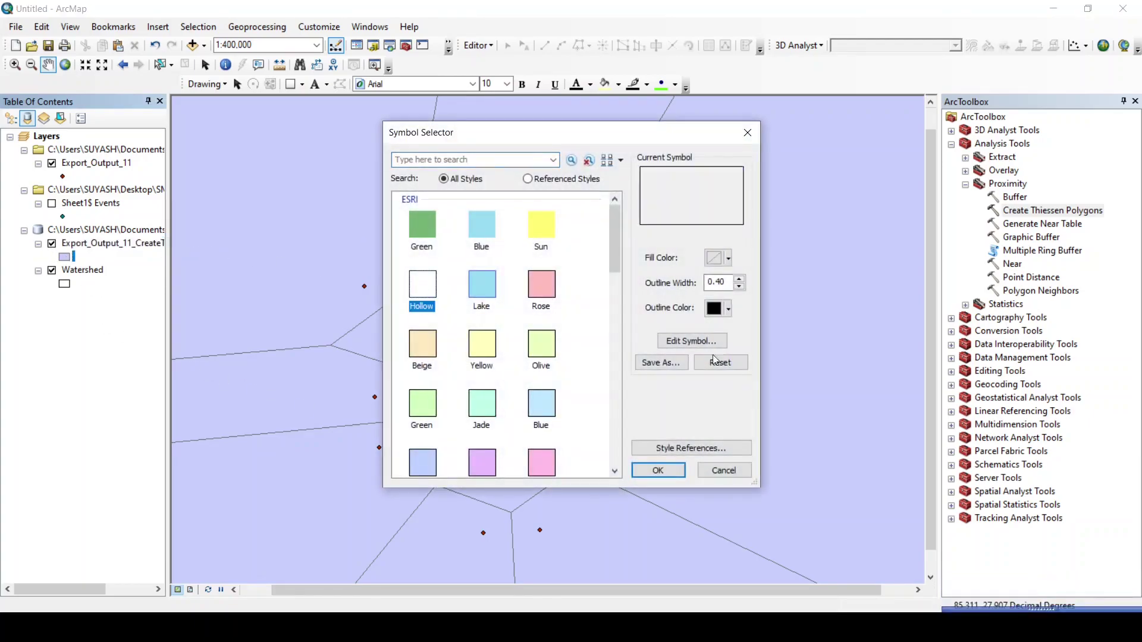
{"action": "left_click", "coordinate": [673, 474]}
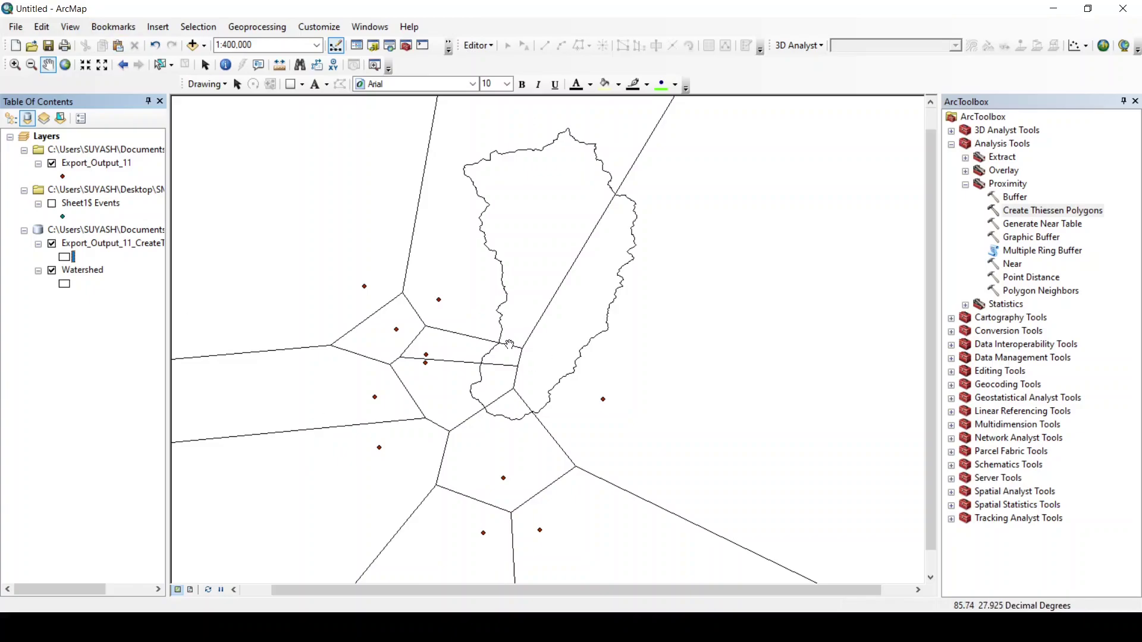
Run Polygon to Raster on Export_Output_11_CreateThies with default settings.
{"action": "left_click", "coordinate": [965, 184]}
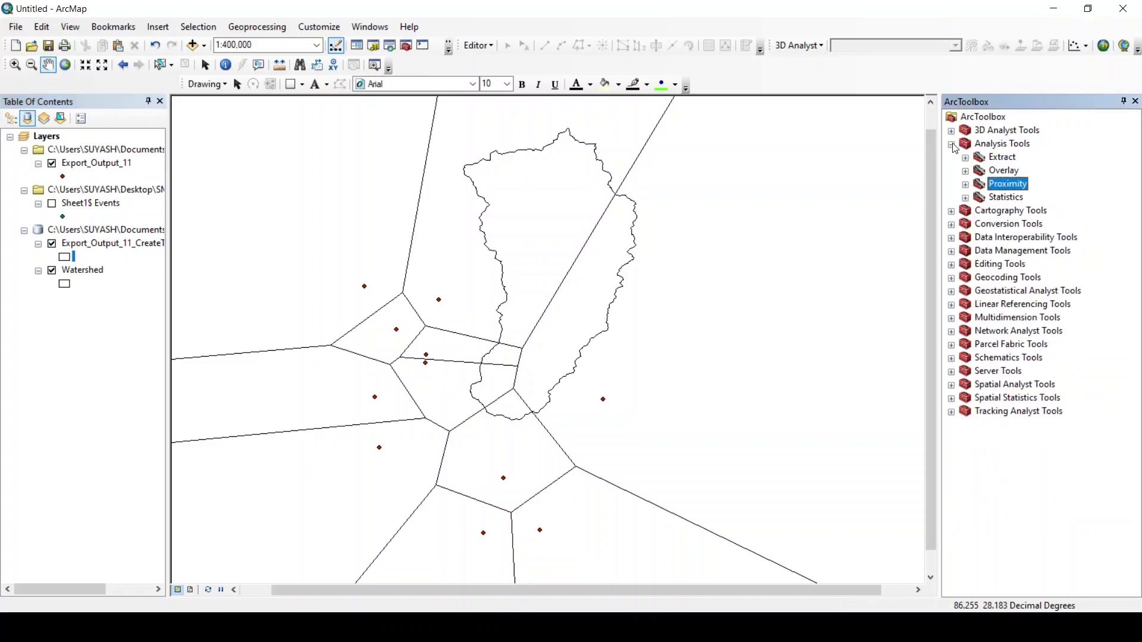
{"action": "left_click", "coordinate": [951, 144]}
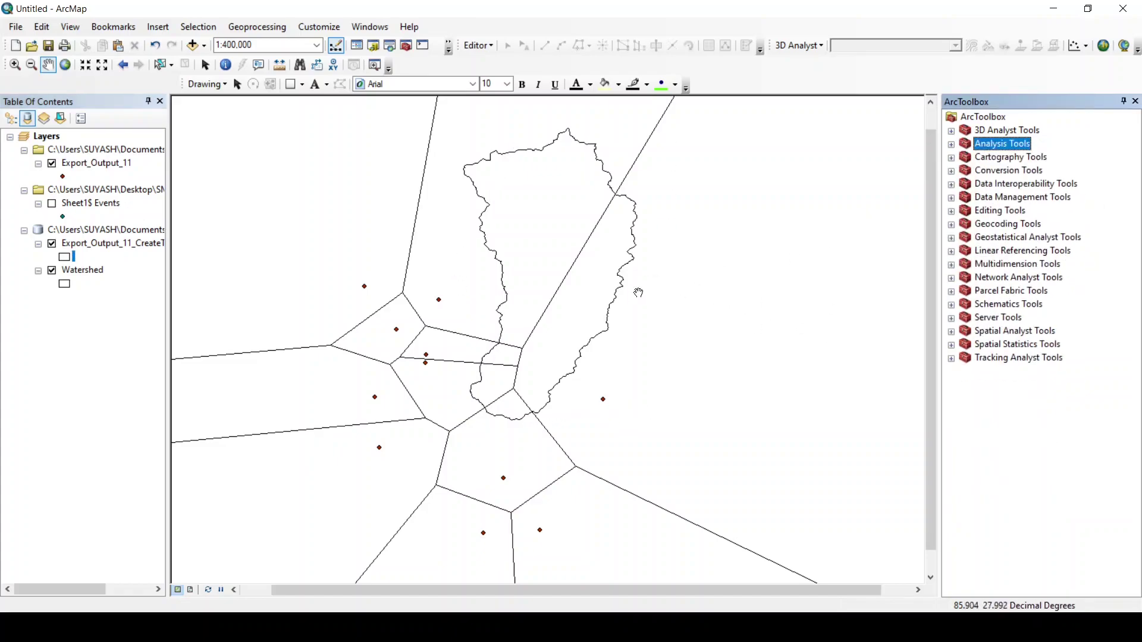
{"action": "left_click", "coordinate": [951, 171]}
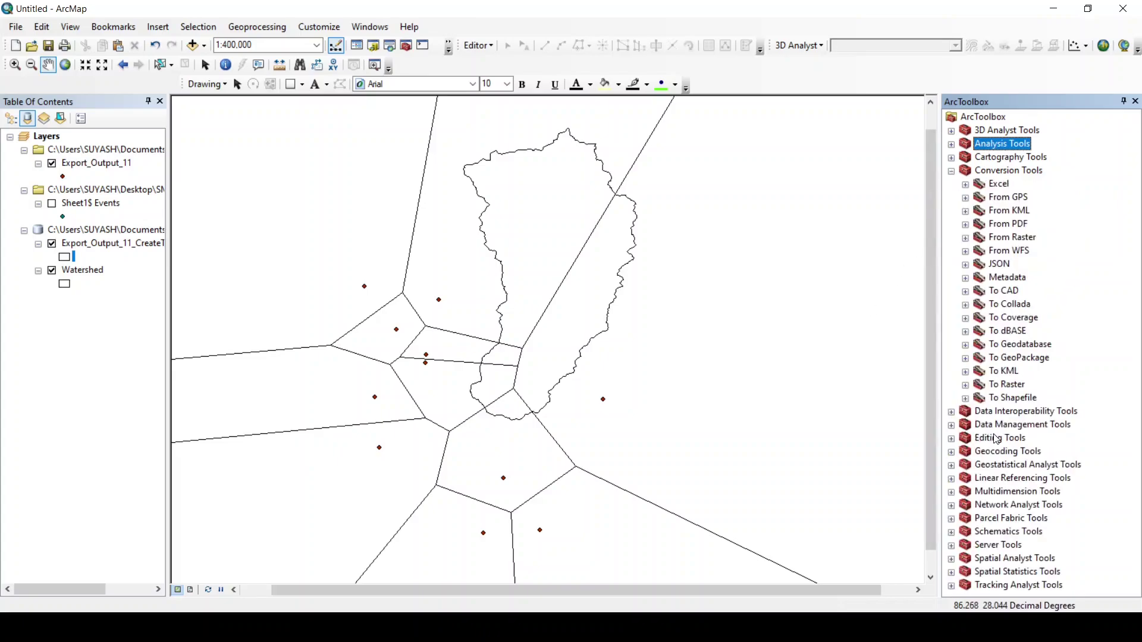
{"action": "left_click", "coordinate": [966, 385]}
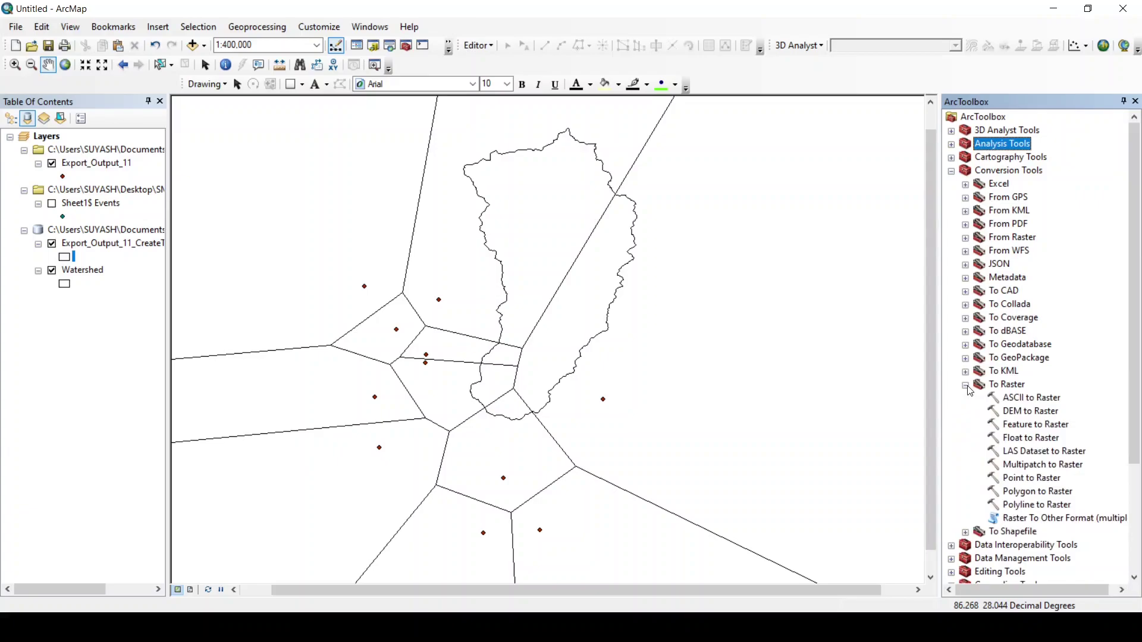
{"action": "double_click", "coordinate": [1039, 493]}
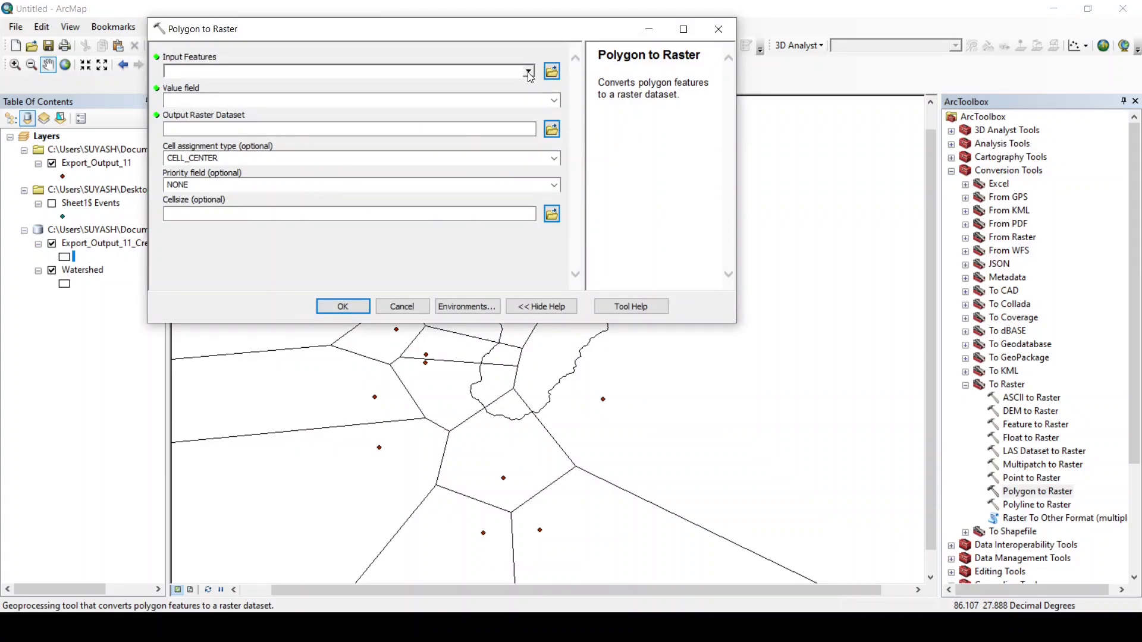
{"action": "left_click", "coordinate": [528, 71]}
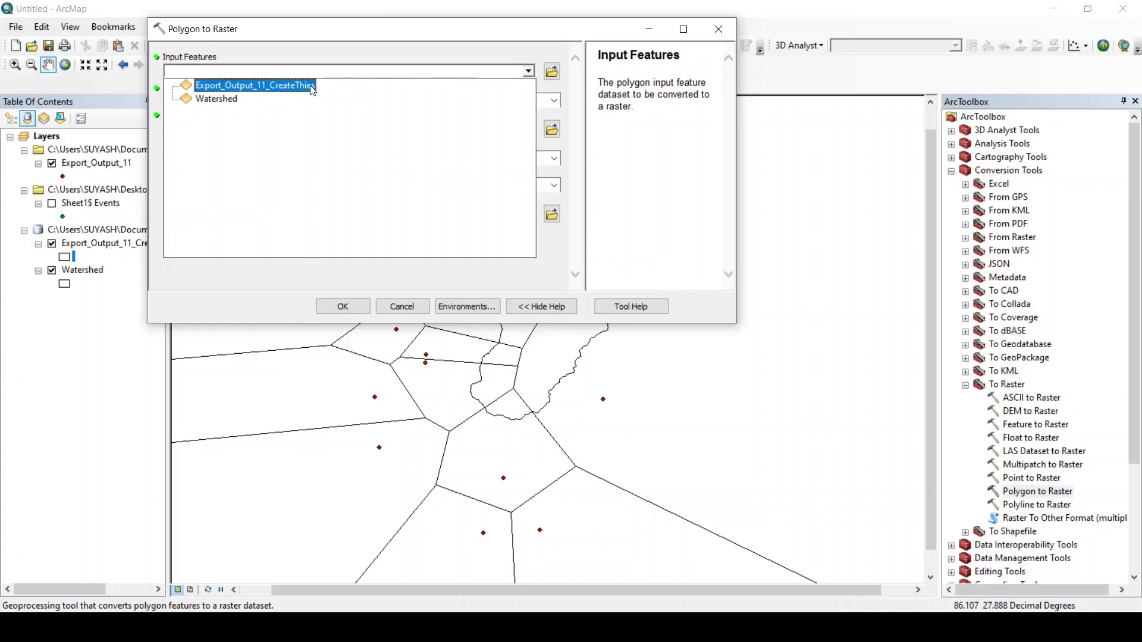
{"action": "left_click", "coordinate": [286, 88]}
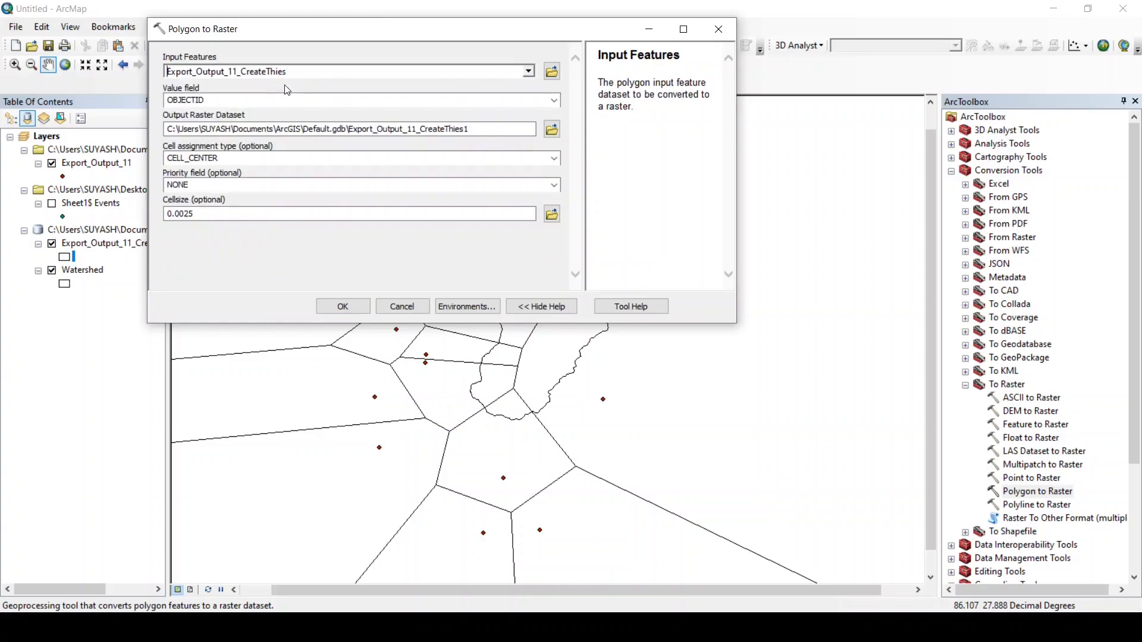
{"action": "left_click", "coordinate": [357, 306]}
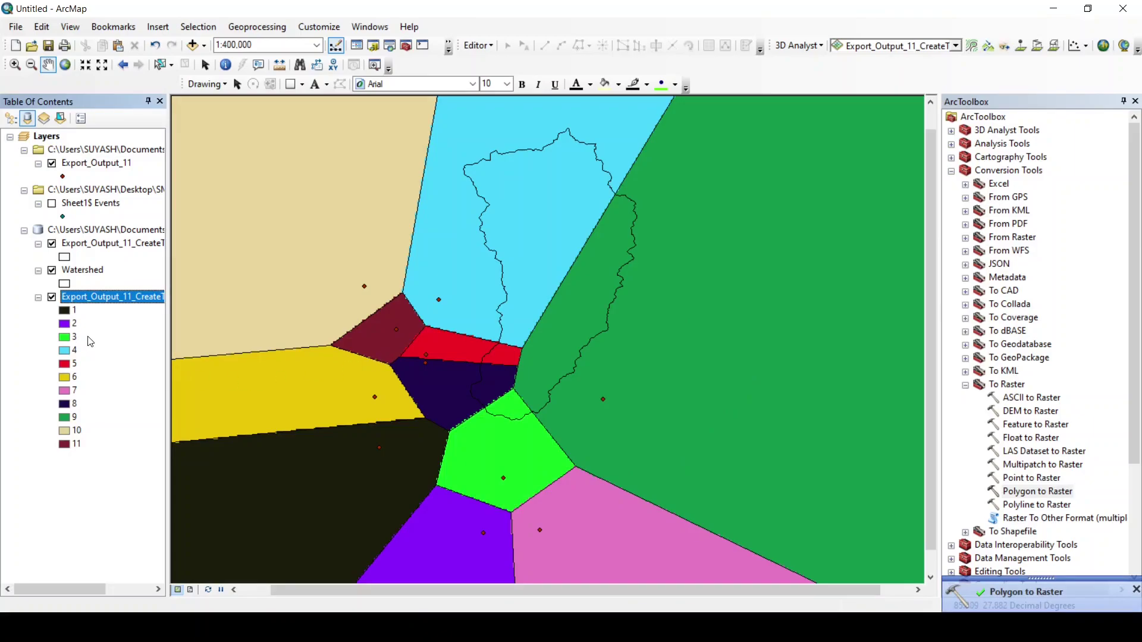
Clip Export_Output_11_CreateThies1 to the Watershed extent, using its outline as clipping geometry.
{"action": "left_click", "coordinate": [391, 45]}
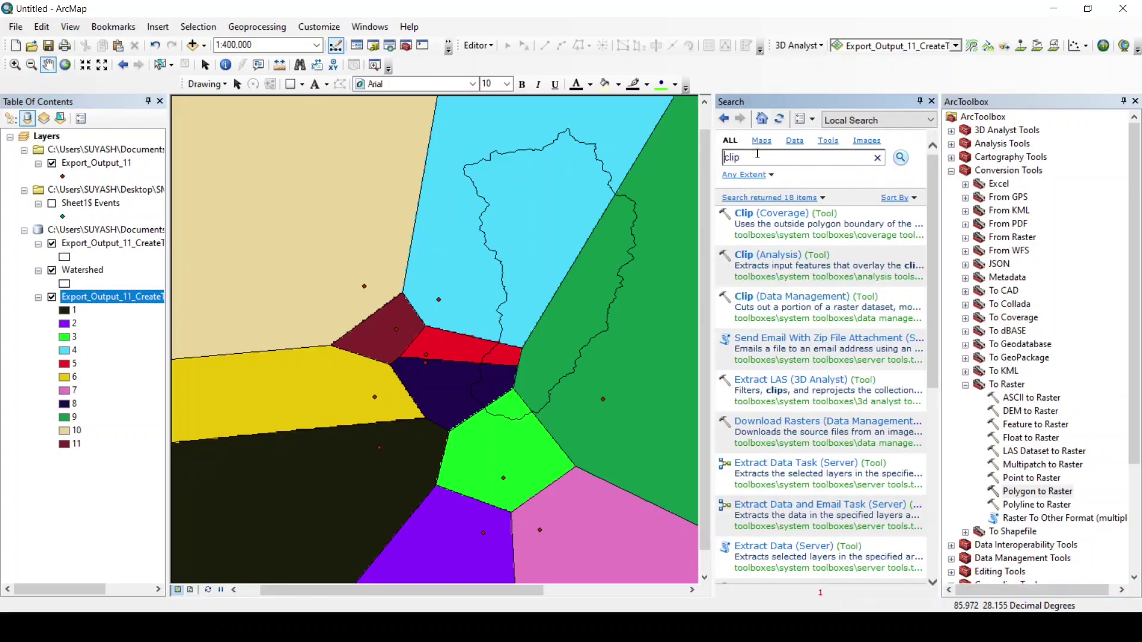
{"action": "left_click", "coordinate": [798, 299]}
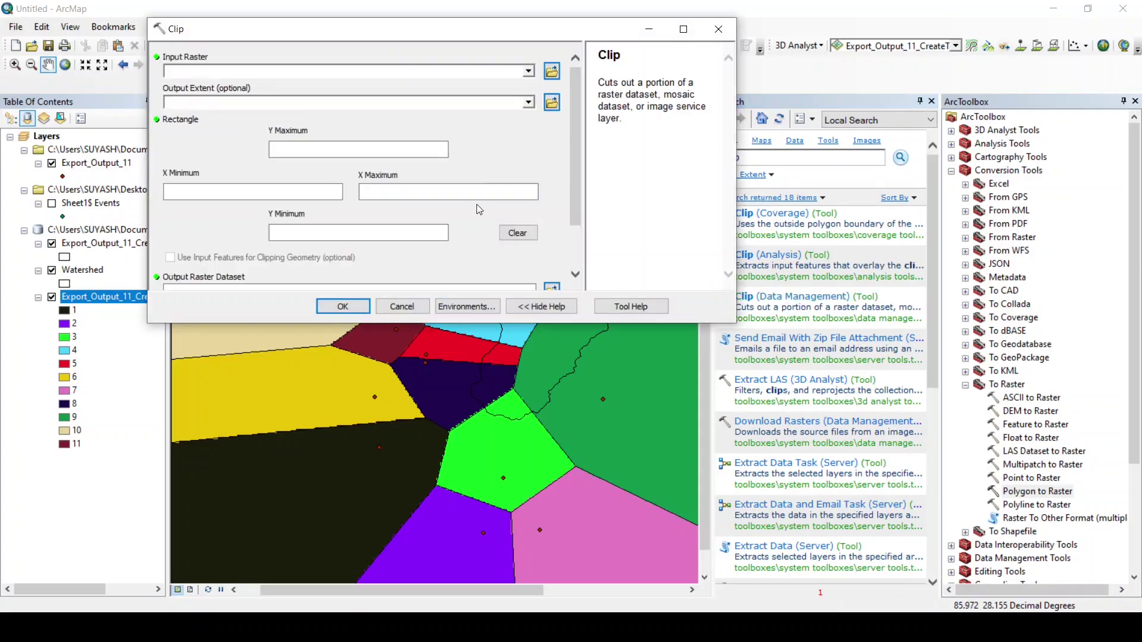
{"action": "left_click", "coordinate": [528, 72]}
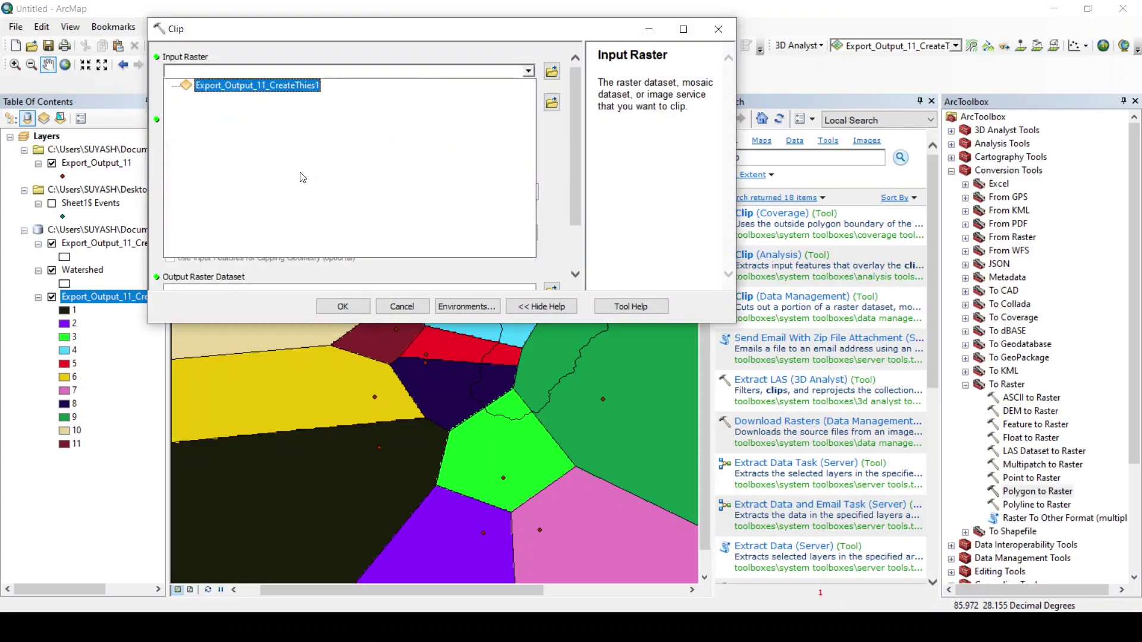
{"action": "left_click", "coordinate": [292, 88]}
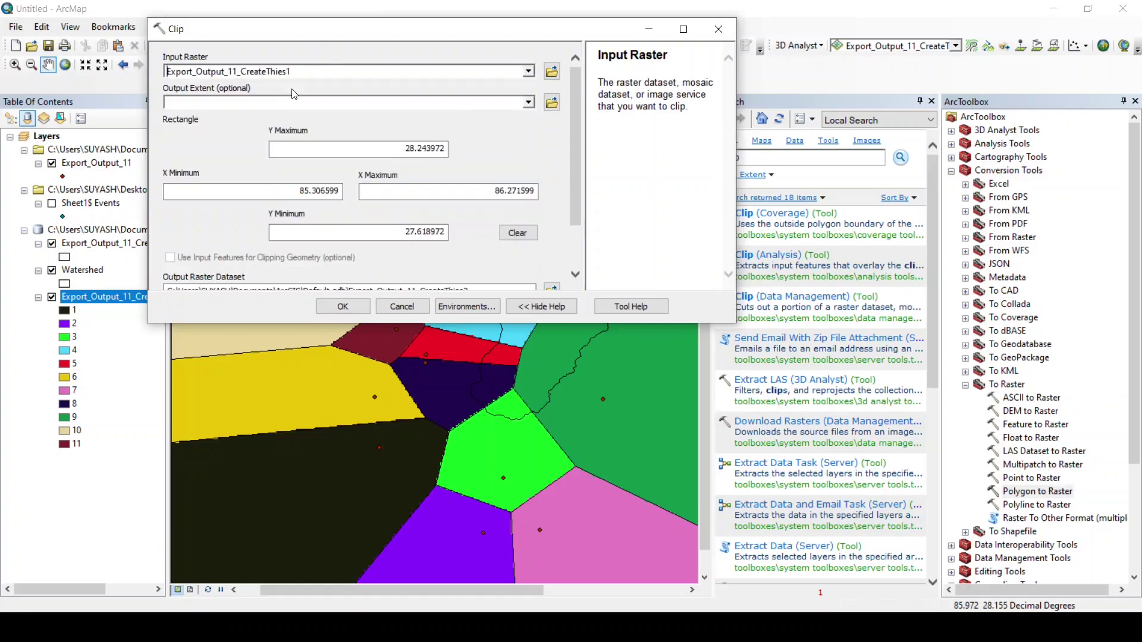
{"action": "left_click", "coordinate": [529, 103]}
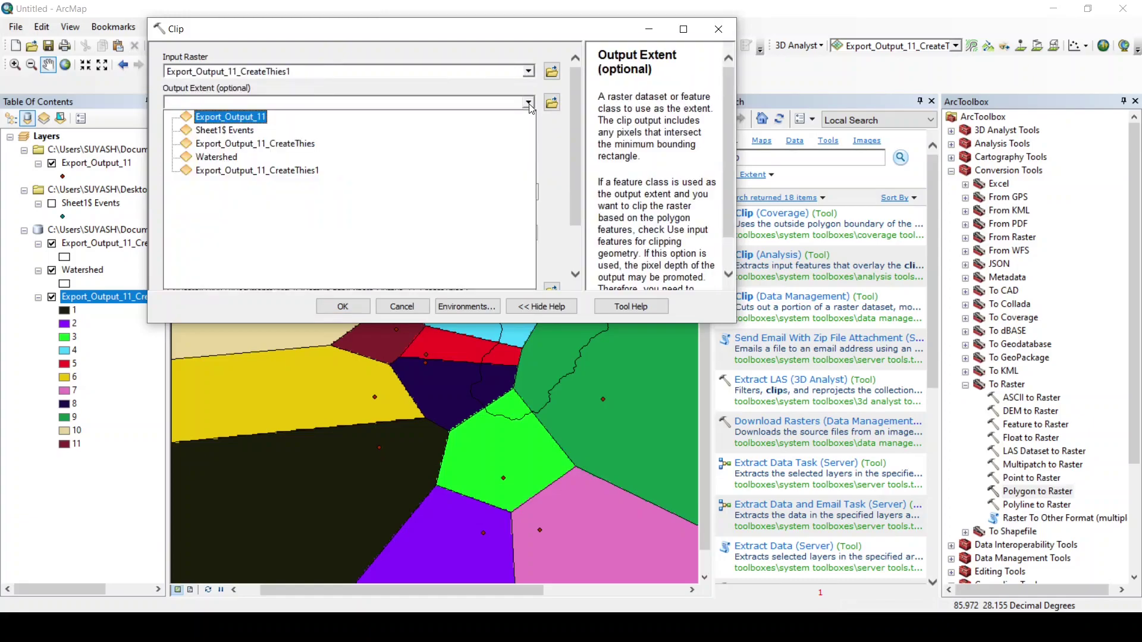
{"action": "left_click", "coordinate": [207, 160]}
{"action": "scroll", "coordinate": [248, 185], "scroll_direction": "down", "scroll_amount": 2}
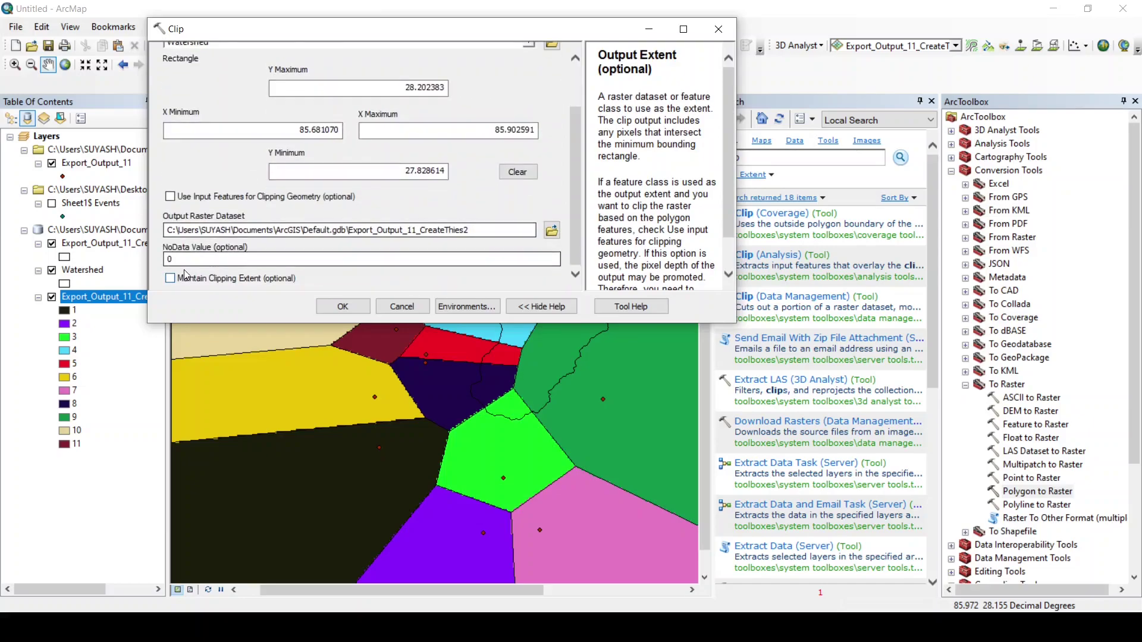
{"action": "left_click", "coordinate": [170, 196]}
{"action": "left_click", "coordinate": [343, 306]}
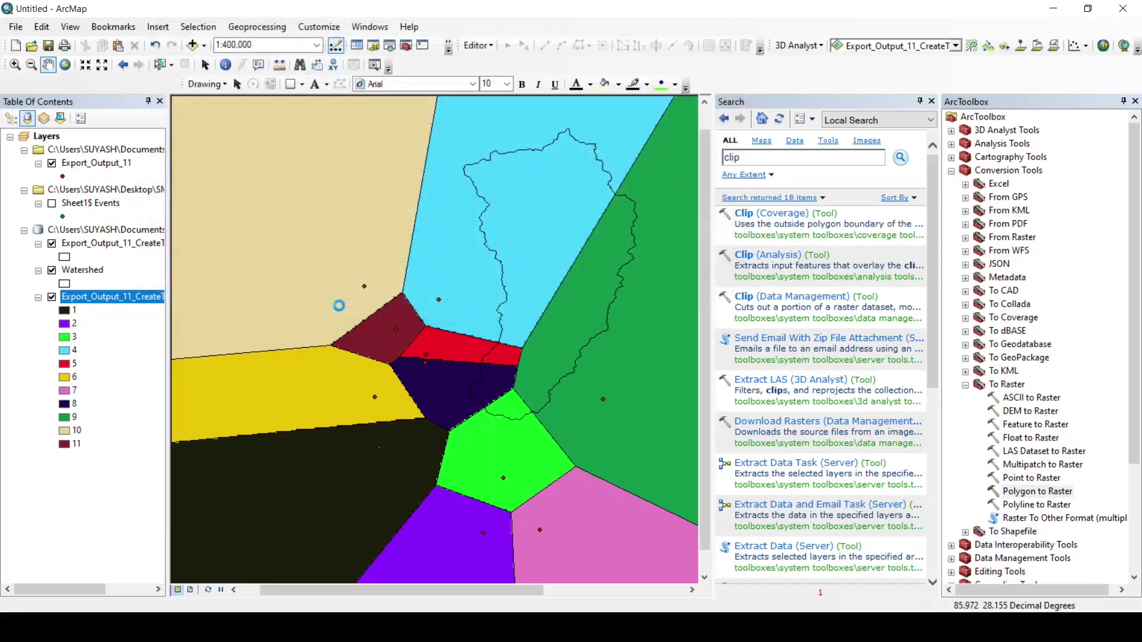
Hide the unclipped Thiessen raster and select the clipped raster layer.
{"action": "left_click", "coordinate": [931, 101]}
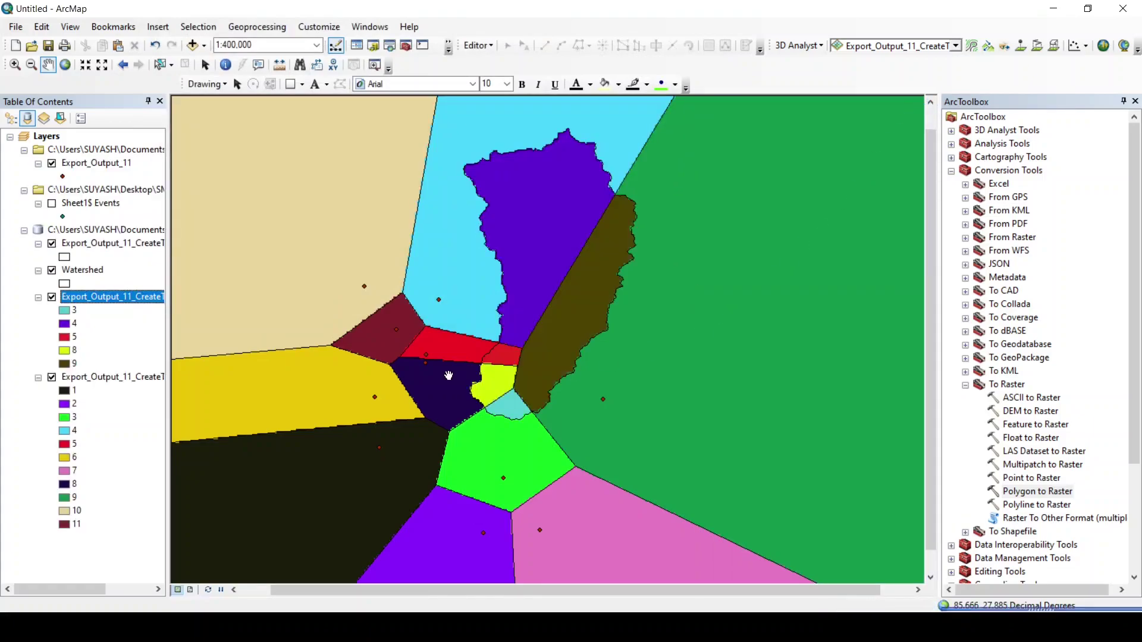
{"action": "left_click", "coordinate": [52, 377]}
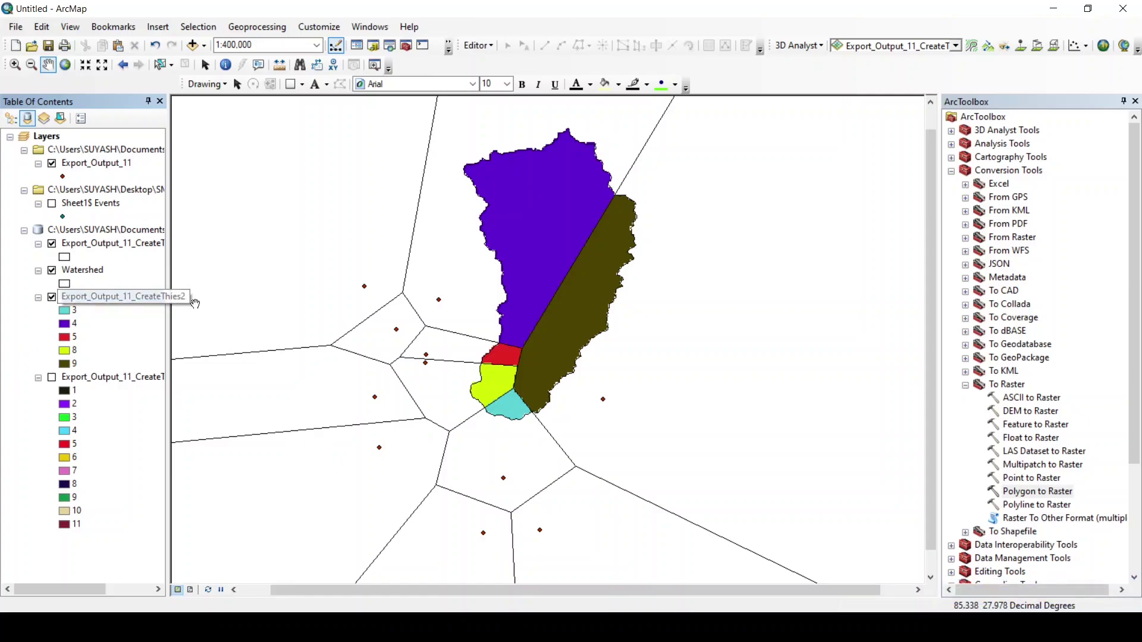
{"action": "left_click", "coordinate": [108, 296]}
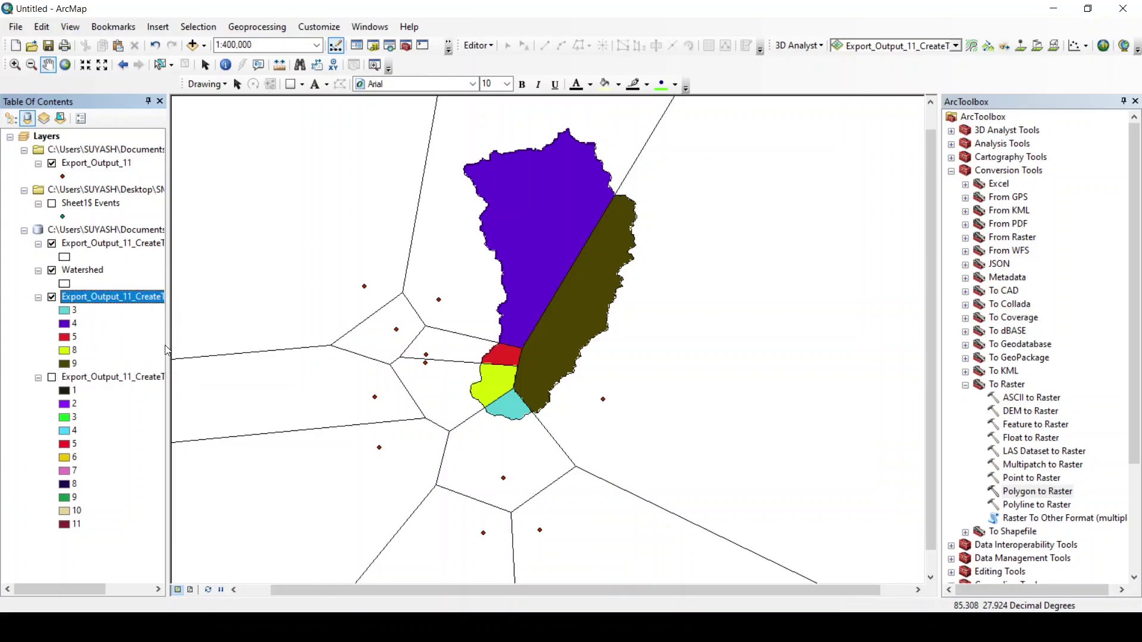
{"action": "left_click", "coordinate": [966, 385]}
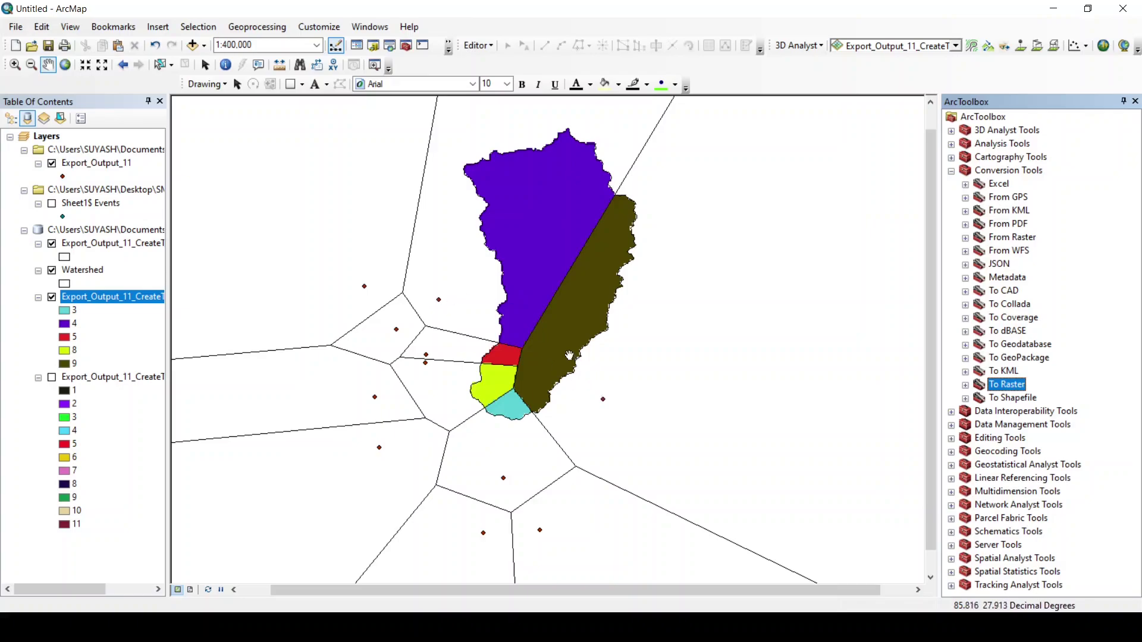
{"action": "left_click", "coordinate": [590, 406]}
{"action": "left_click_drag", "start_coordinate": [590, 406], "coordinate": [594, 409]}
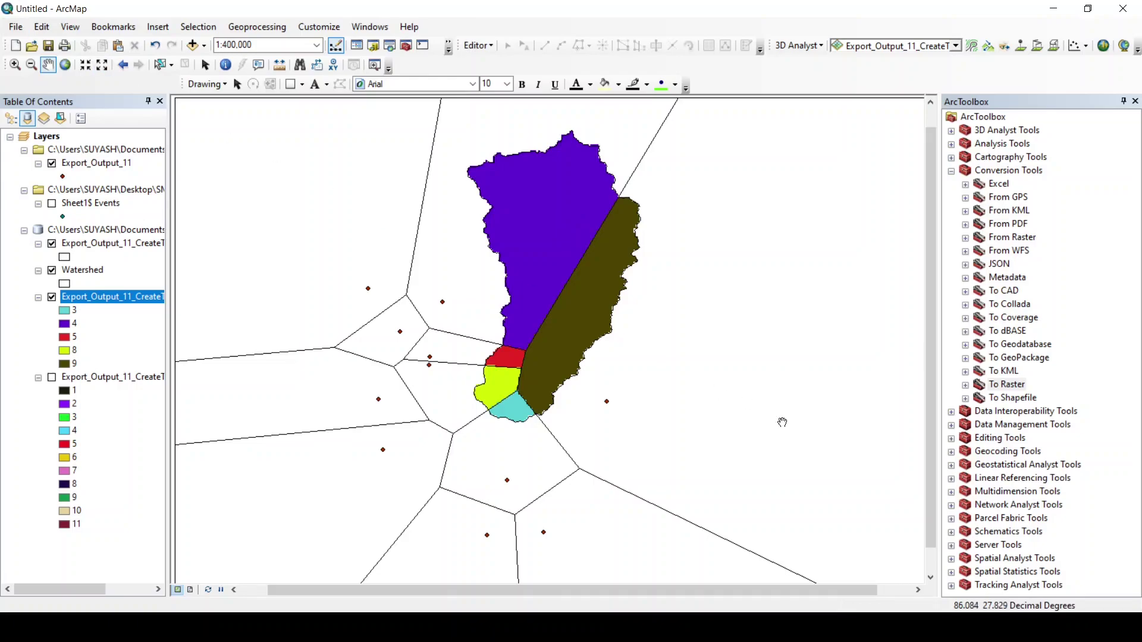
Run Raster to Polygon on the clipped raster Export_Output_11_CreateThies2.
{"action": "left_click", "coordinate": [965, 238]}
{"action": "left_click", "coordinate": [1045, 294]}
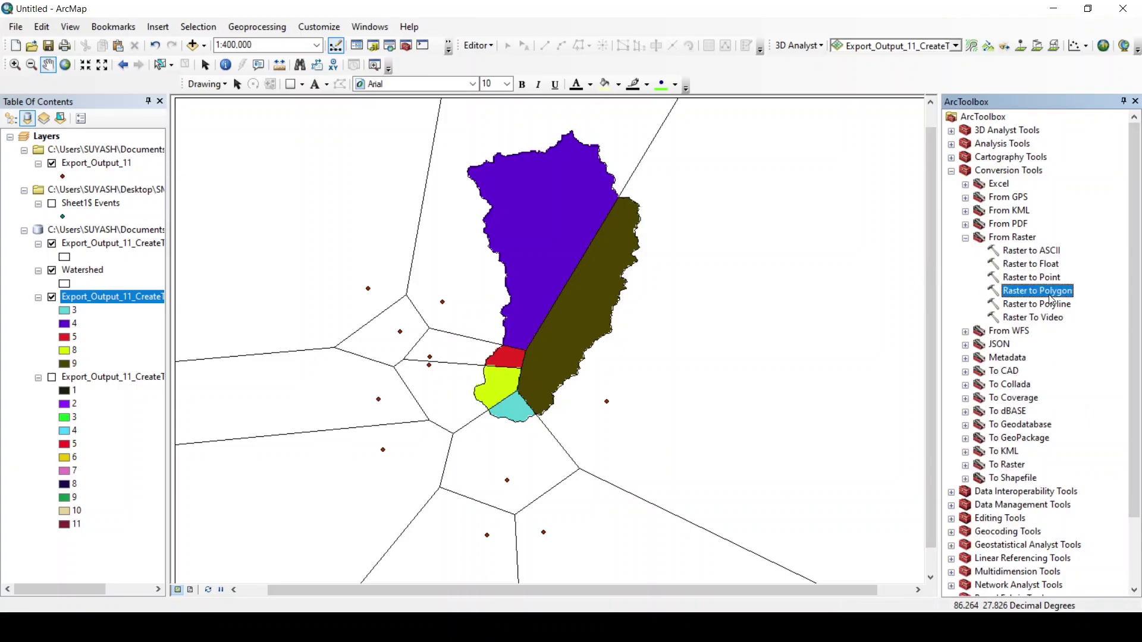
{"action": "double_click", "coordinate": [1051, 294]}
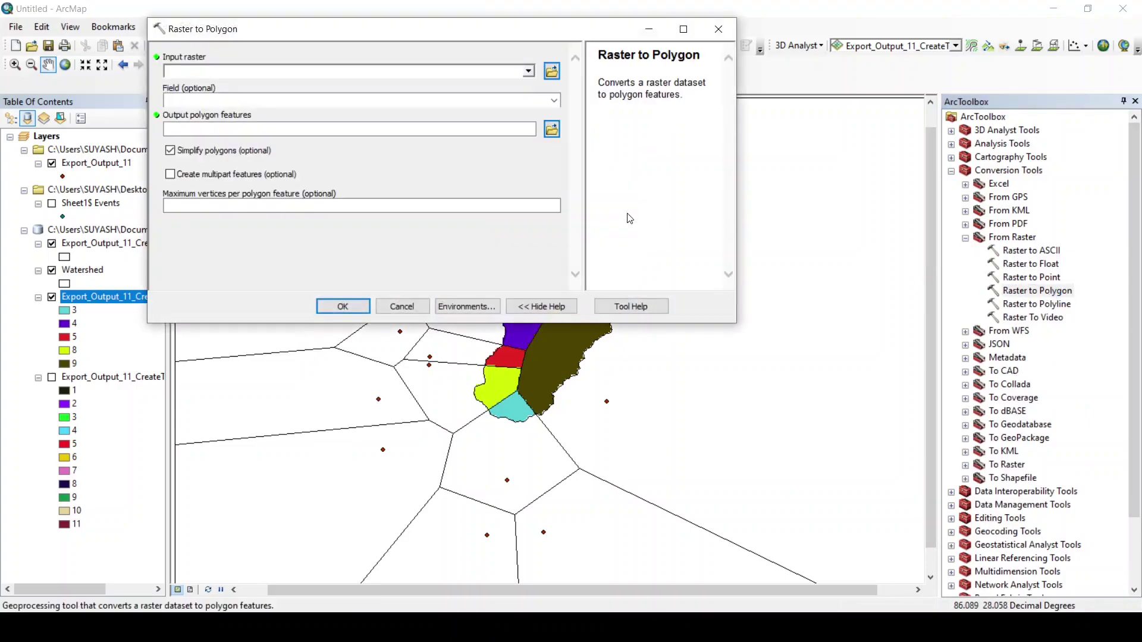
{"action": "left_click", "coordinate": [528, 72]}
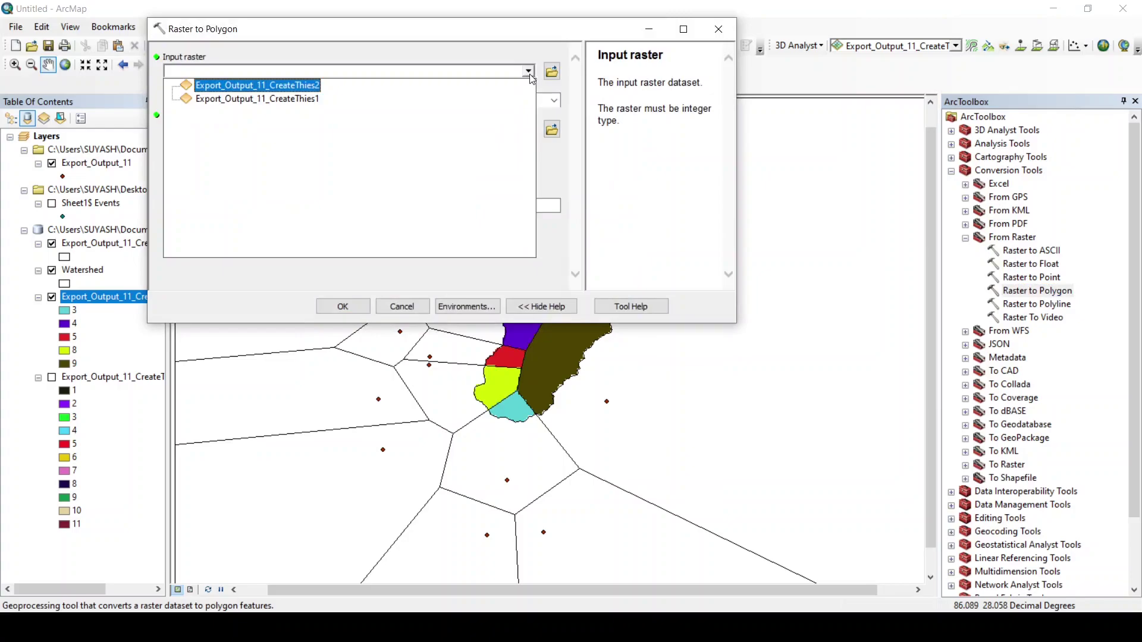
{"action": "left_click", "coordinate": [309, 89]}
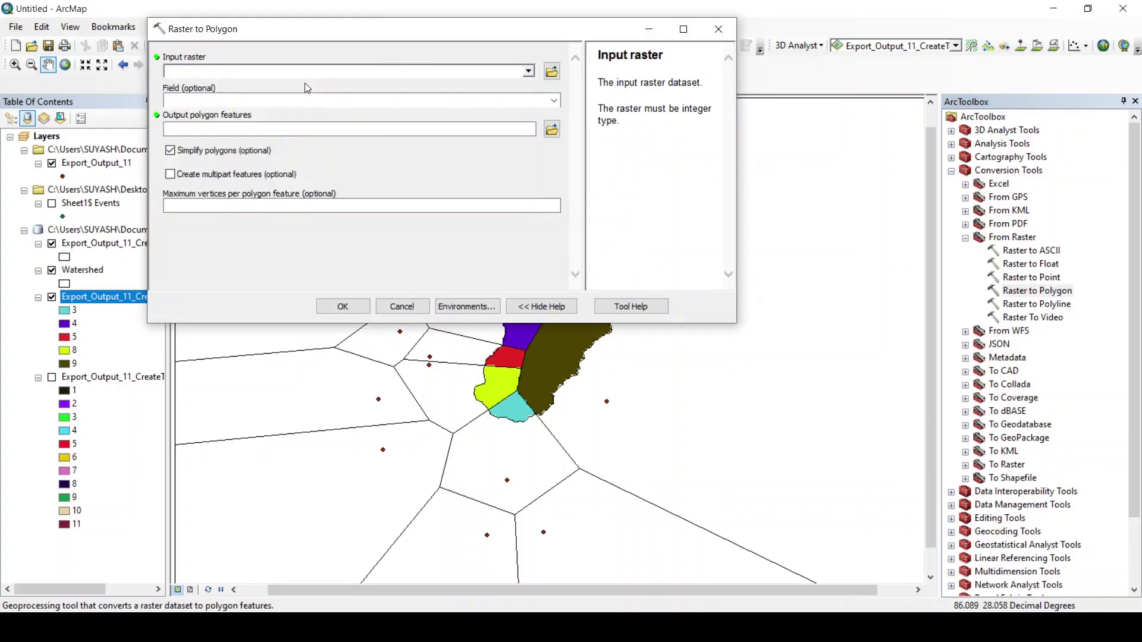
{"action": "left_click", "coordinate": [344, 305]}
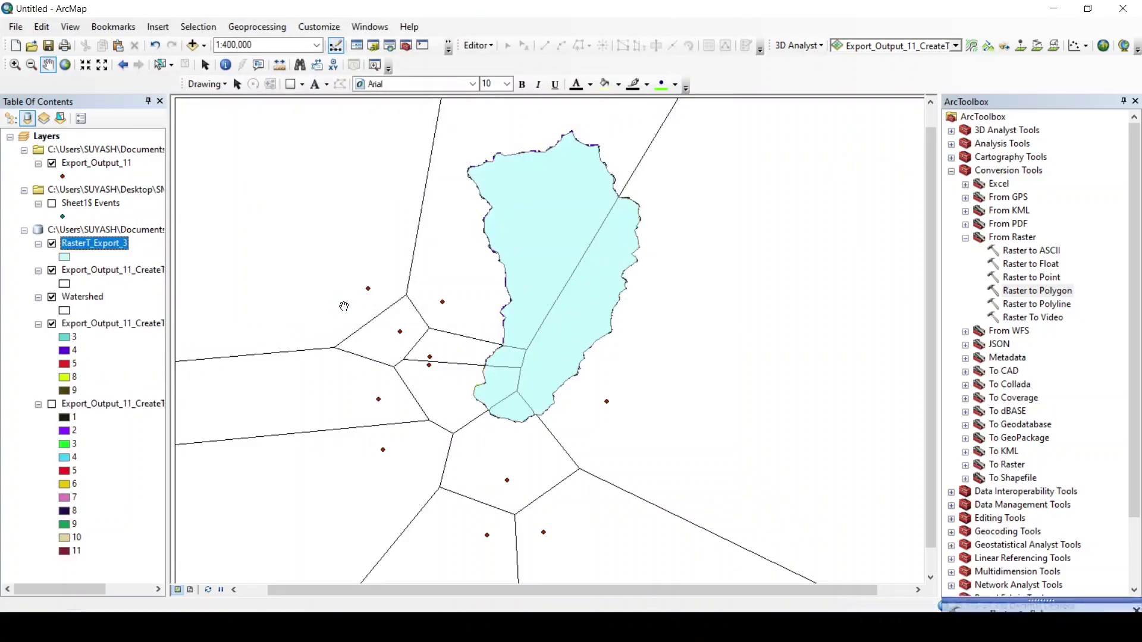
Hide the clipped raster, watershed, Thiessen polygons and station points, leaving only RasterT_Export_3.
{"action": "left_click", "coordinate": [52, 324]}
{"action": "left_click", "coordinate": [52, 296]}
{"action": "left_click", "coordinate": [53, 270]}
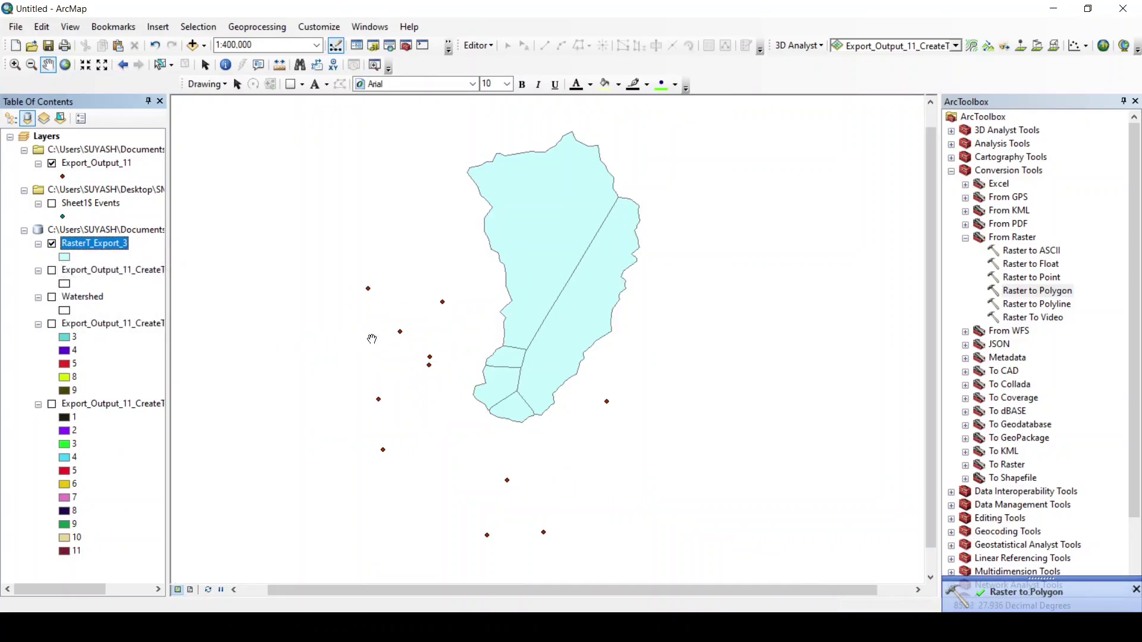
{"action": "left_click", "coordinate": [53, 163]}
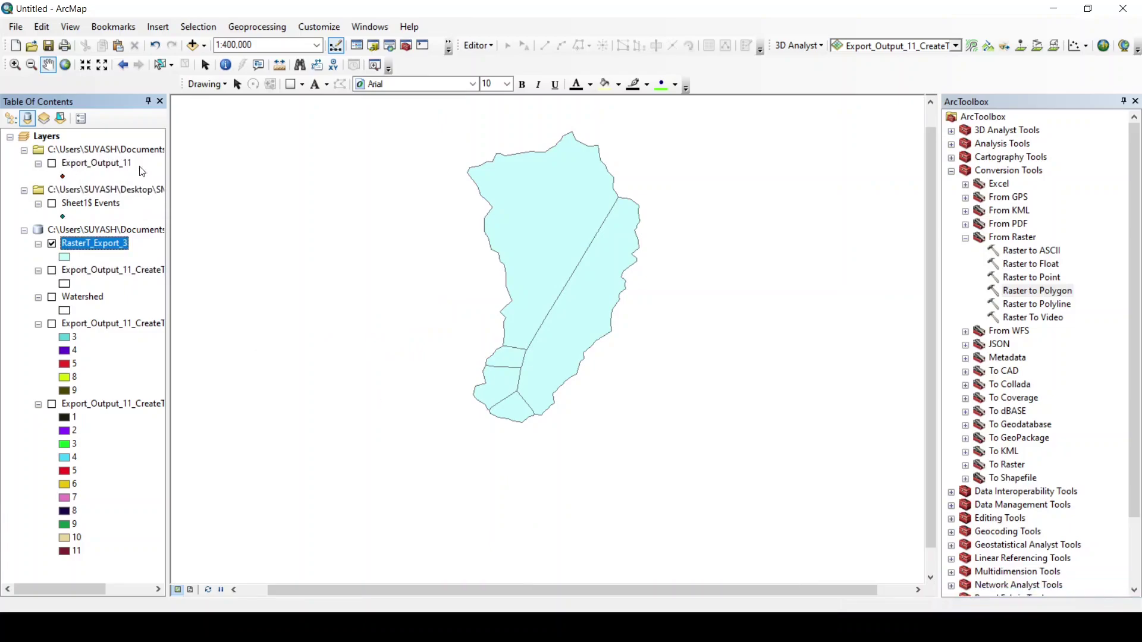
Open Data Frame Properties and expand the Projected Coordinate Systems list.
{"action": "right_click", "coordinate": [56, 139]}
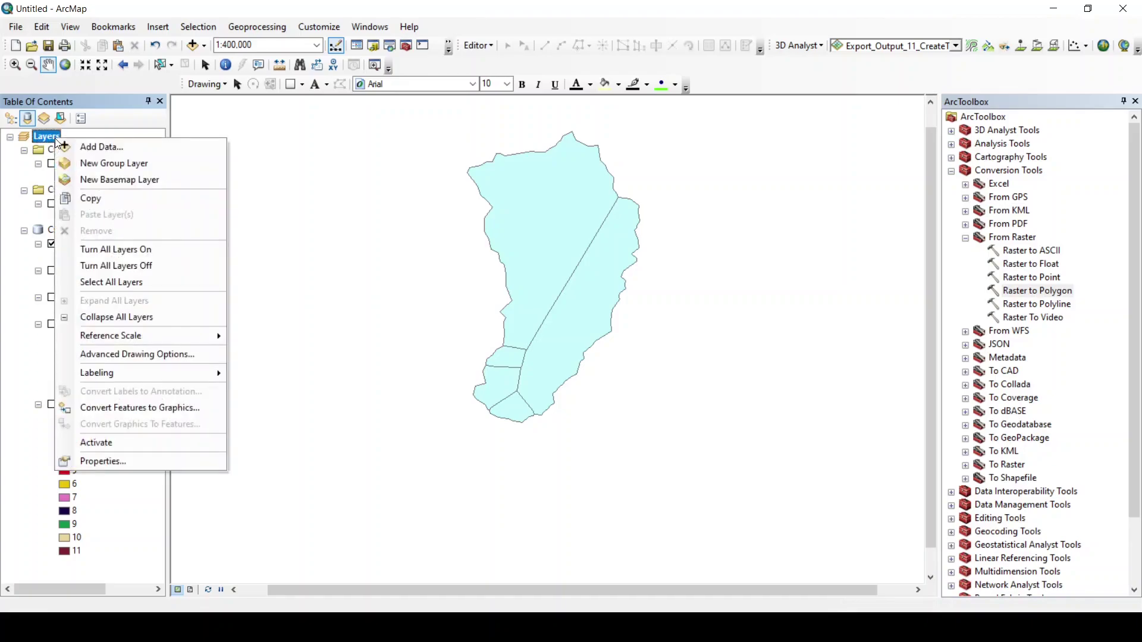
{"action": "left_click", "coordinate": [121, 462]}
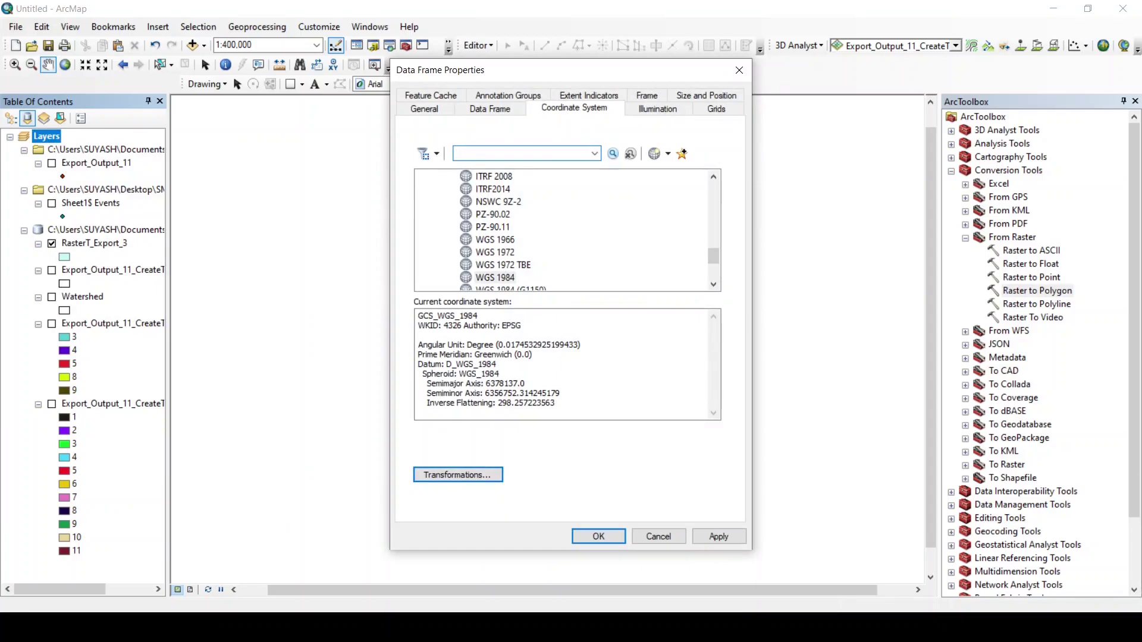
{"action": "scroll", "coordinate": [651, 256], "scroll_direction": "up", "scroll_amount": 15}
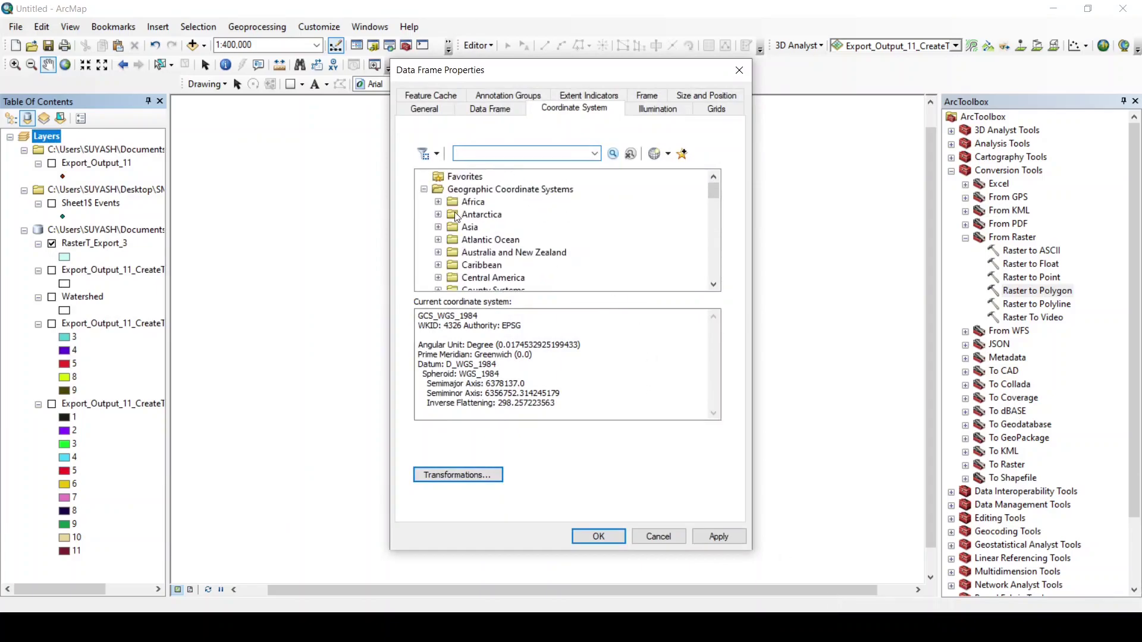
{"action": "left_click", "coordinate": [424, 191]}
{"action": "left_click", "coordinate": [424, 202]}
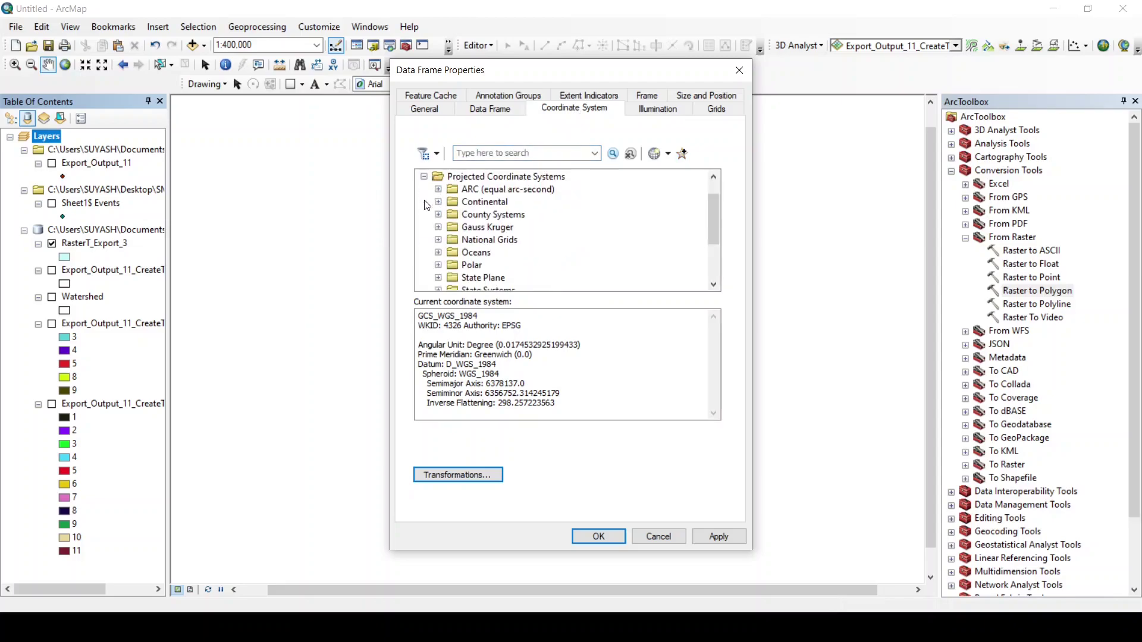
{"action": "scroll", "coordinate": [472, 229], "scroll_direction": "down", "scroll_amount": 2}
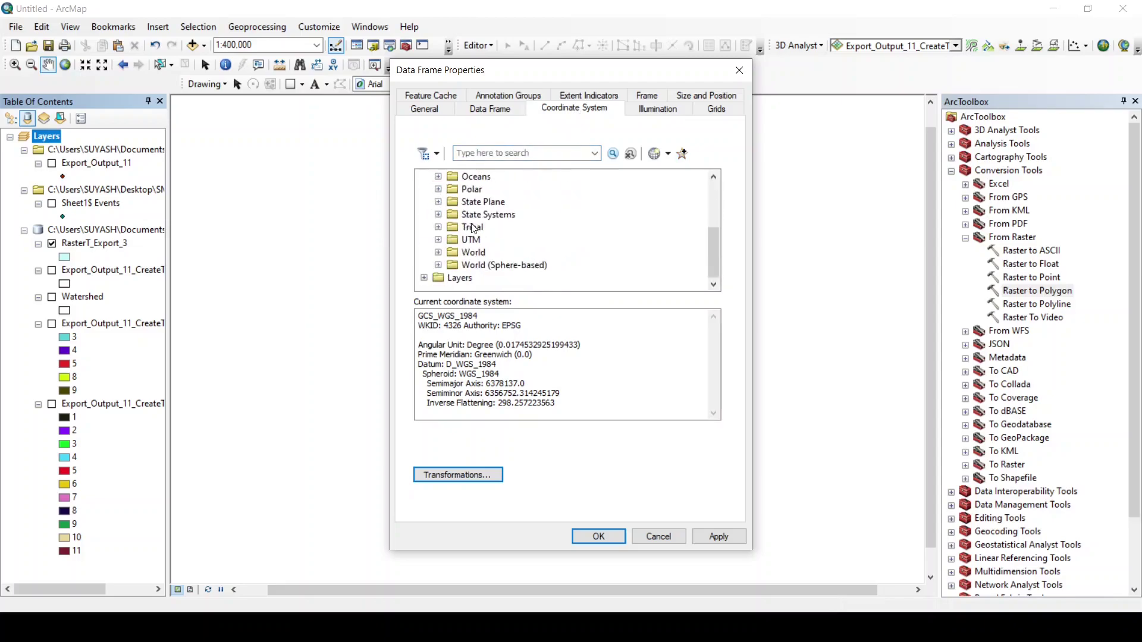
Choose WGS 1984 UTM Zone 45N under UTM > WGS 1984 > Northern Hemisphere and apply it.
{"action": "left_click", "coordinate": [439, 241]}
{"action": "scroll", "coordinate": [503, 241], "scroll_direction": "down", "scroll_amount": 3}
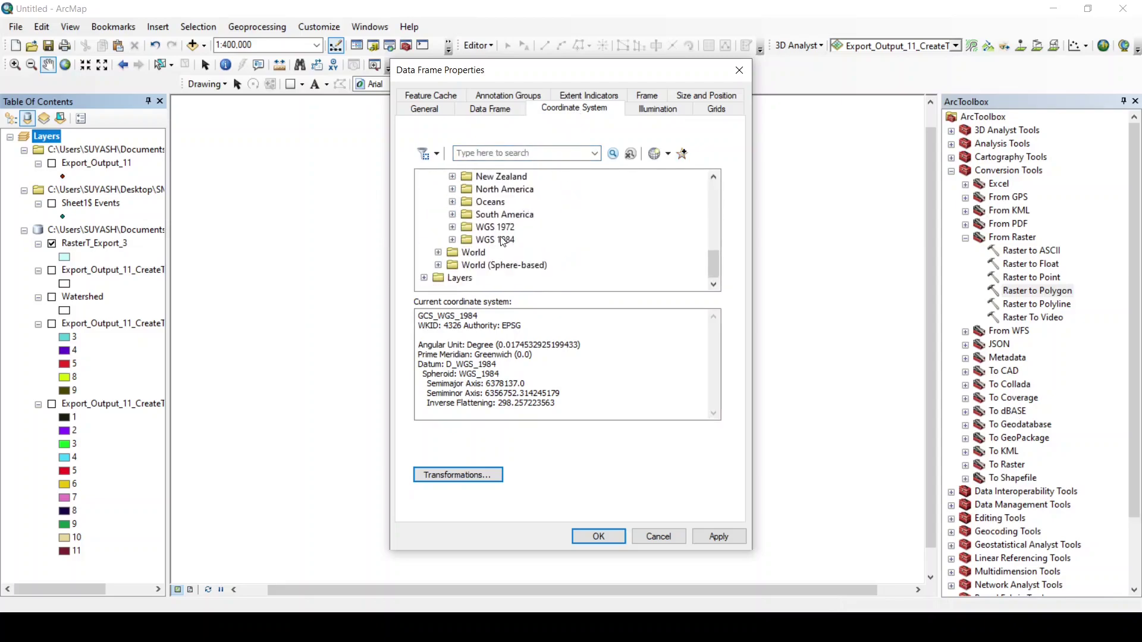
{"action": "left_click", "coordinate": [452, 241]}
{"action": "scroll", "coordinate": [547, 242], "scroll_direction": "down", "scroll_amount": 1}
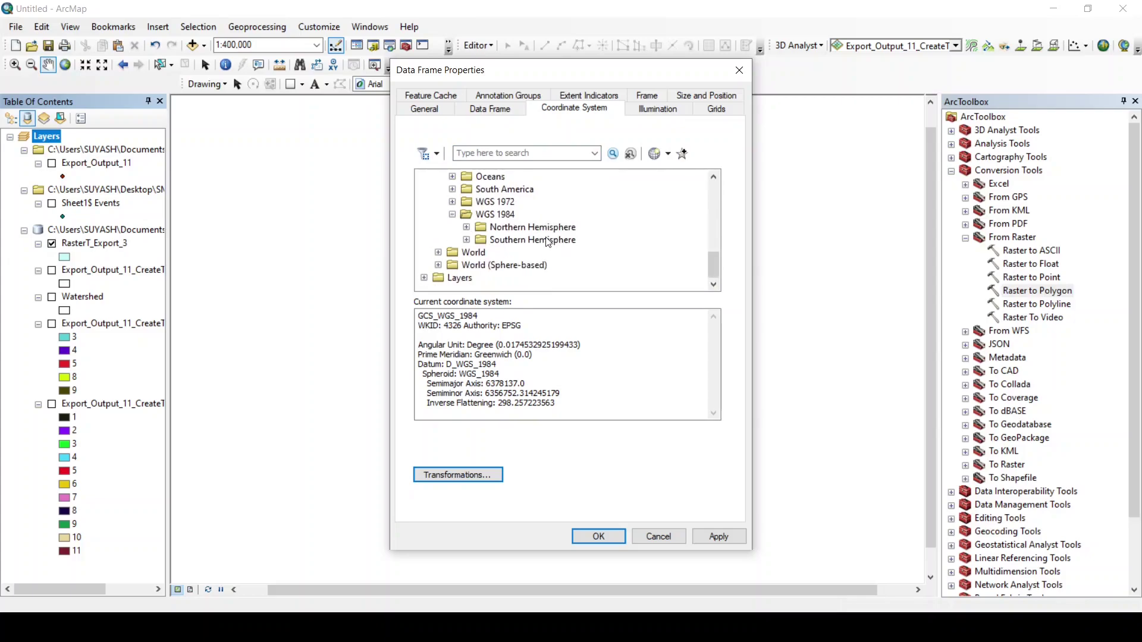
{"action": "left_click", "coordinate": [466, 228]}
{"action": "scroll", "coordinate": [517, 230], "scroll_direction": "down", "scroll_amount": 3}
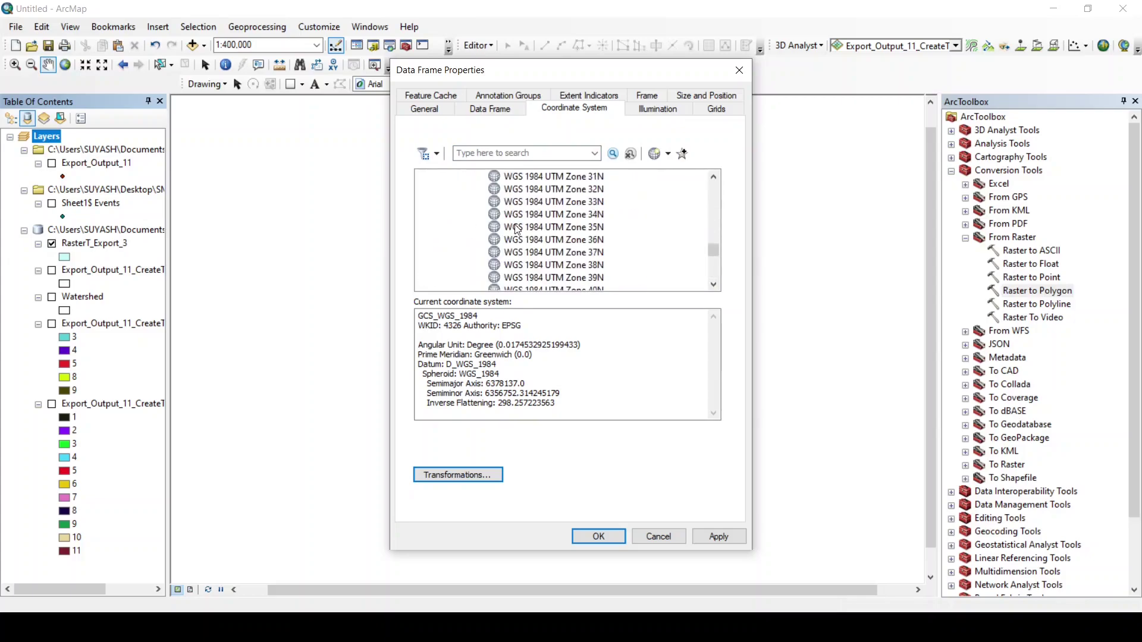
{"action": "scroll", "coordinate": [517, 230], "scroll_direction": "down", "scroll_amount": 3}
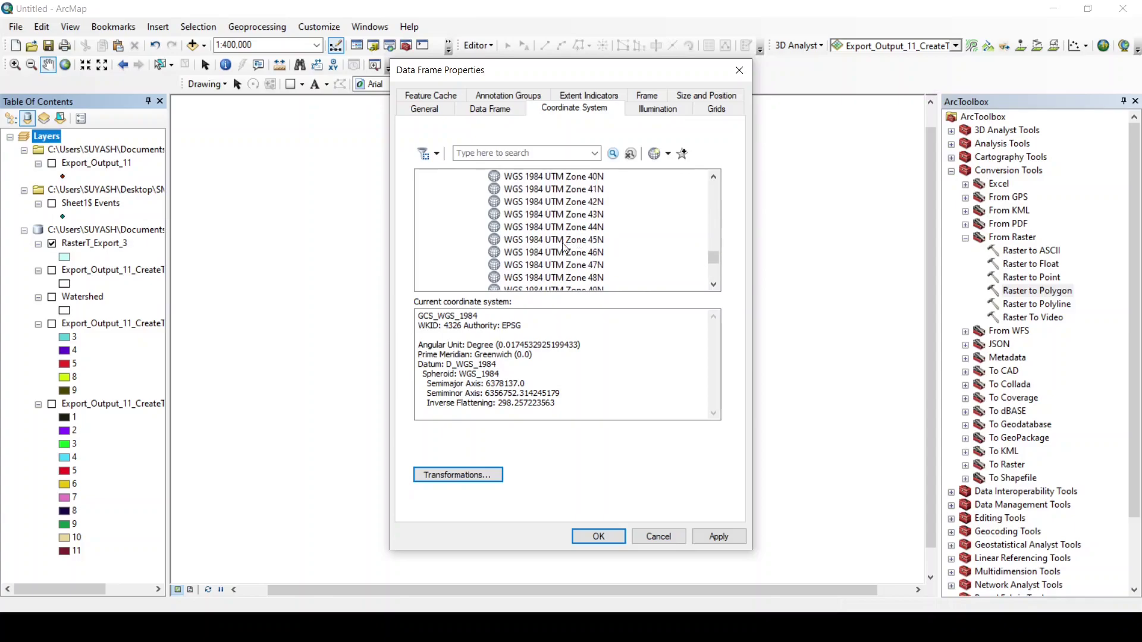
{"action": "double_click", "coordinate": [562, 242]}
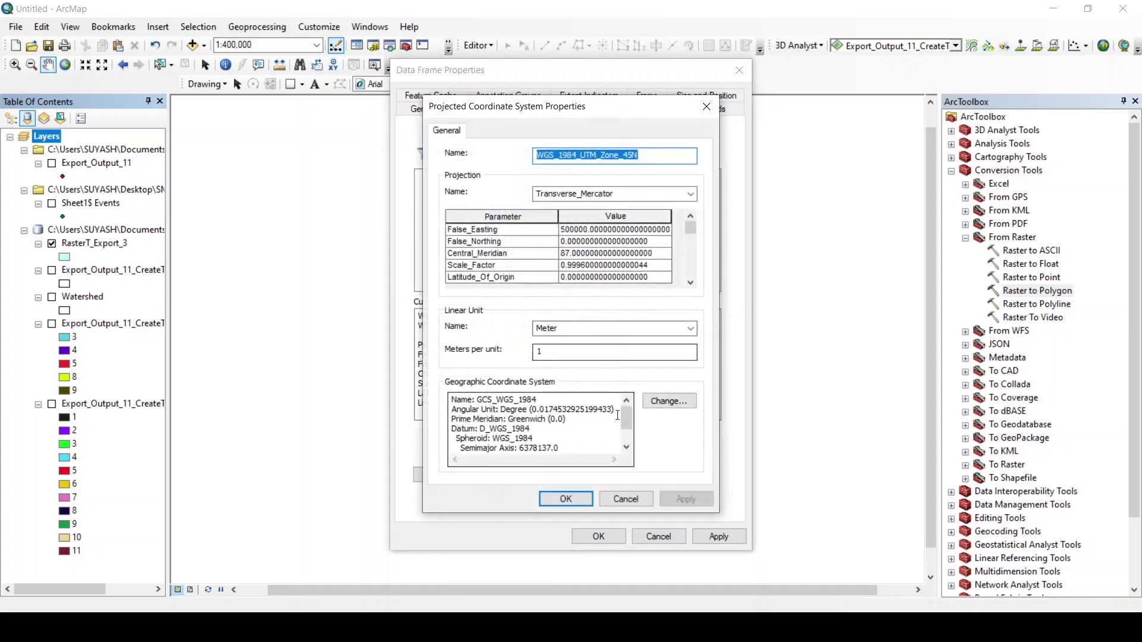
{"action": "left_click", "coordinate": [551, 496]}
{"action": "left_click", "coordinate": [616, 536]}
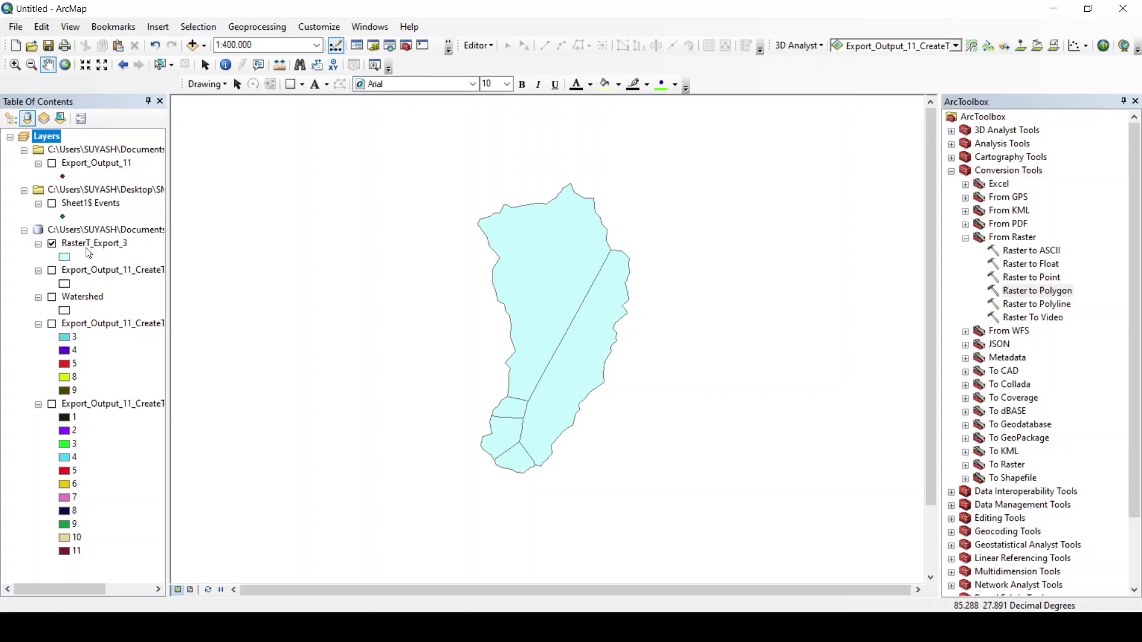
Show the Export_Output_11 station points and the full Thiessen polygons again.
{"action": "left_click", "coordinate": [52, 164]}
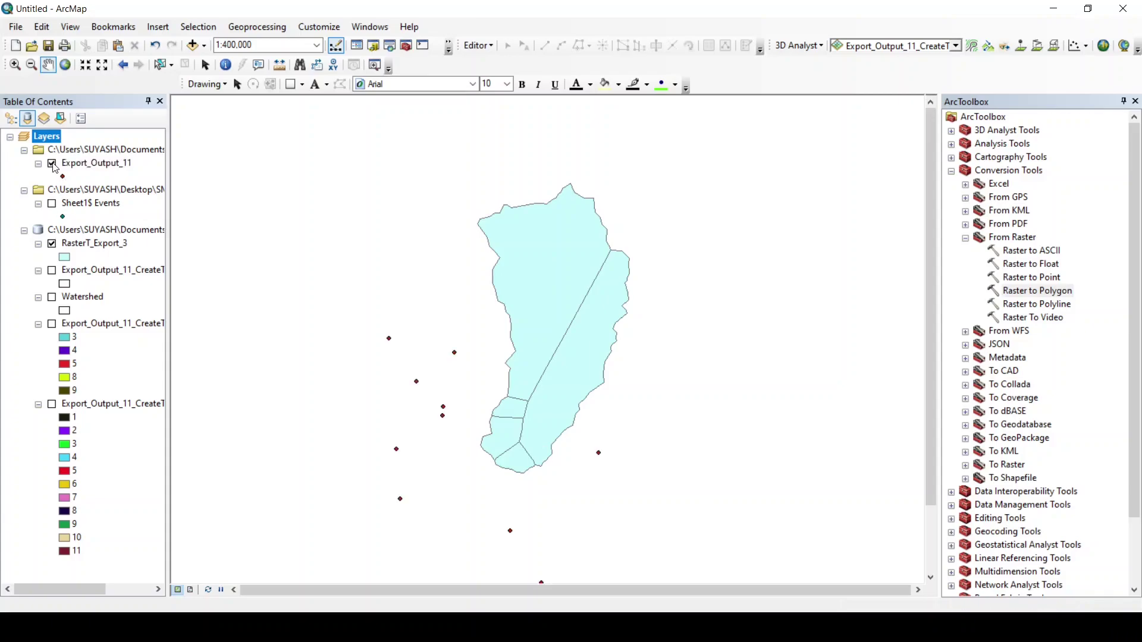
{"action": "left_click", "coordinate": [52, 203]}
{"action": "left_click", "coordinate": [52, 270]}
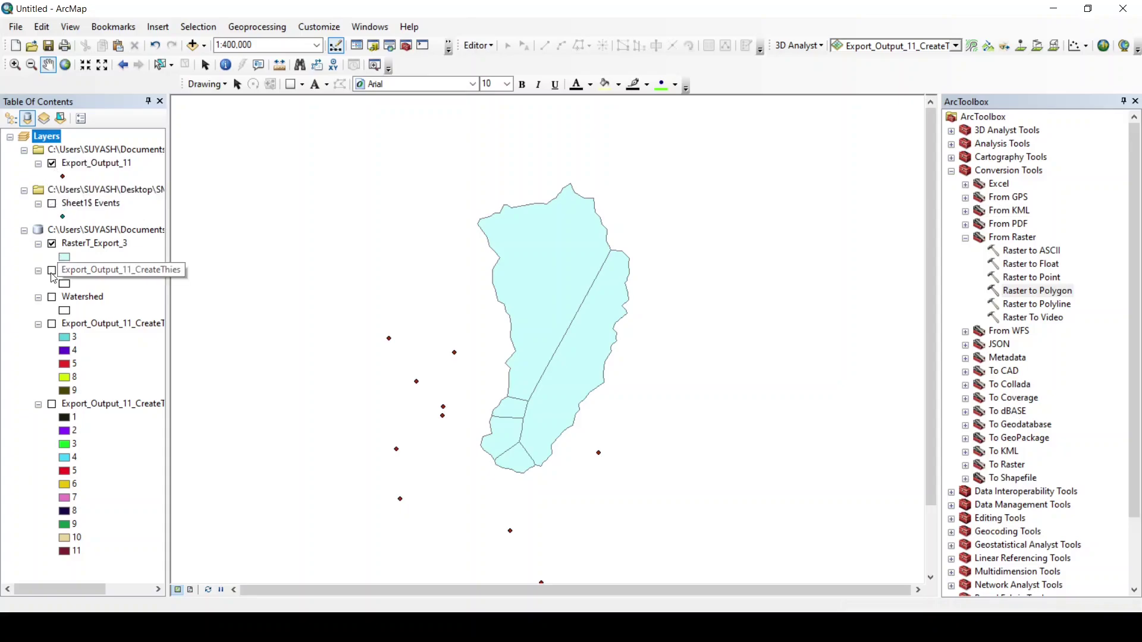
{"action": "left_click_drag", "start_coordinate": [461, 339], "coordinate": [458, 280]}
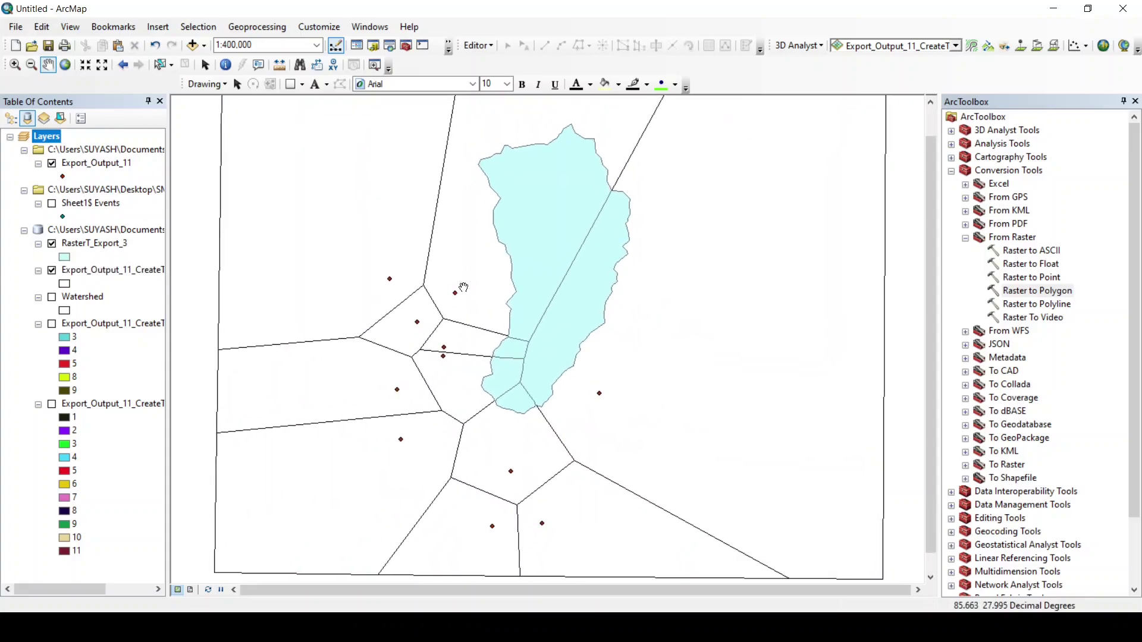
Open the RasterT_Export_3 attribute table and its Table Options menu.
{"action": "right_click", "coordinate": [112, 249]}
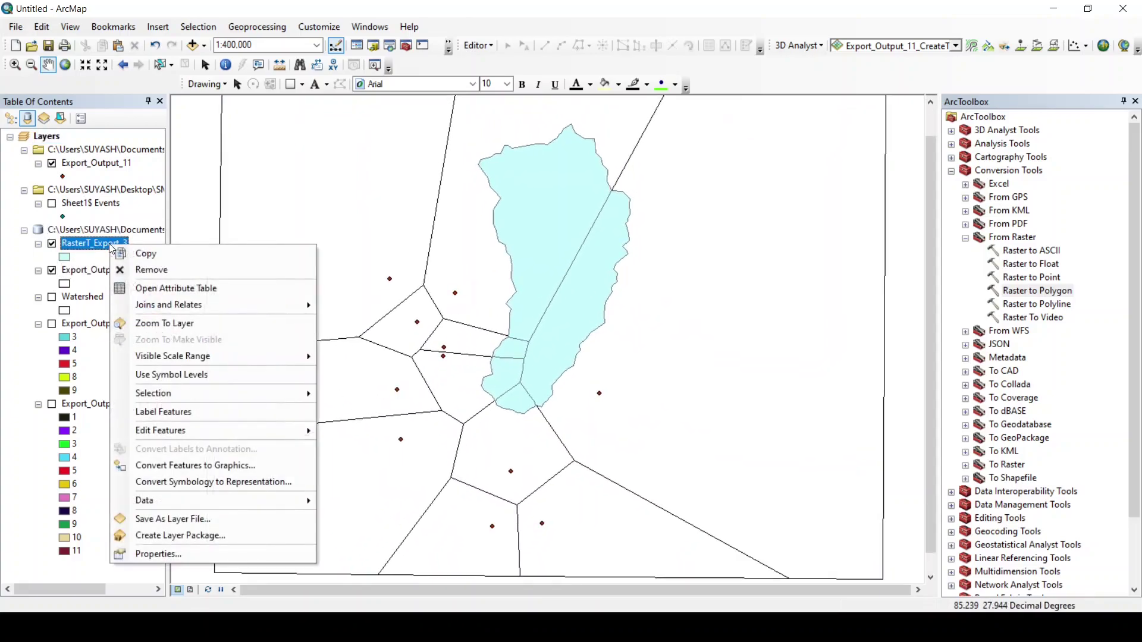
{"action": "left_click", "coordinate": [199, 288]}
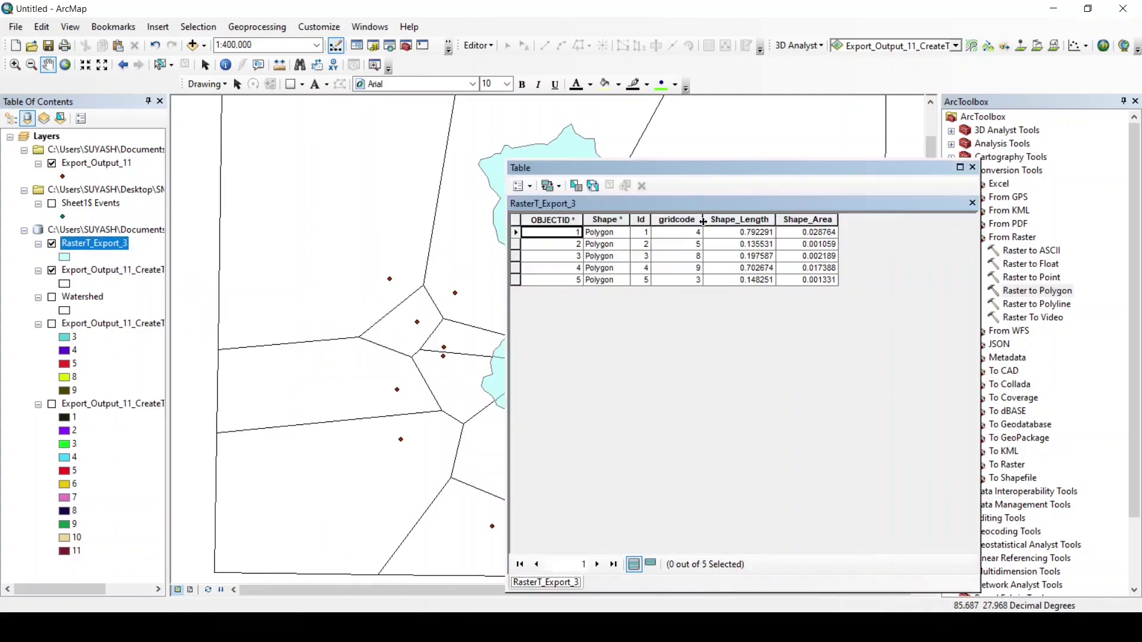
{"action": "left_click_drag", "start_coordinate": [704, 167], "coordinate": [787, 151]}
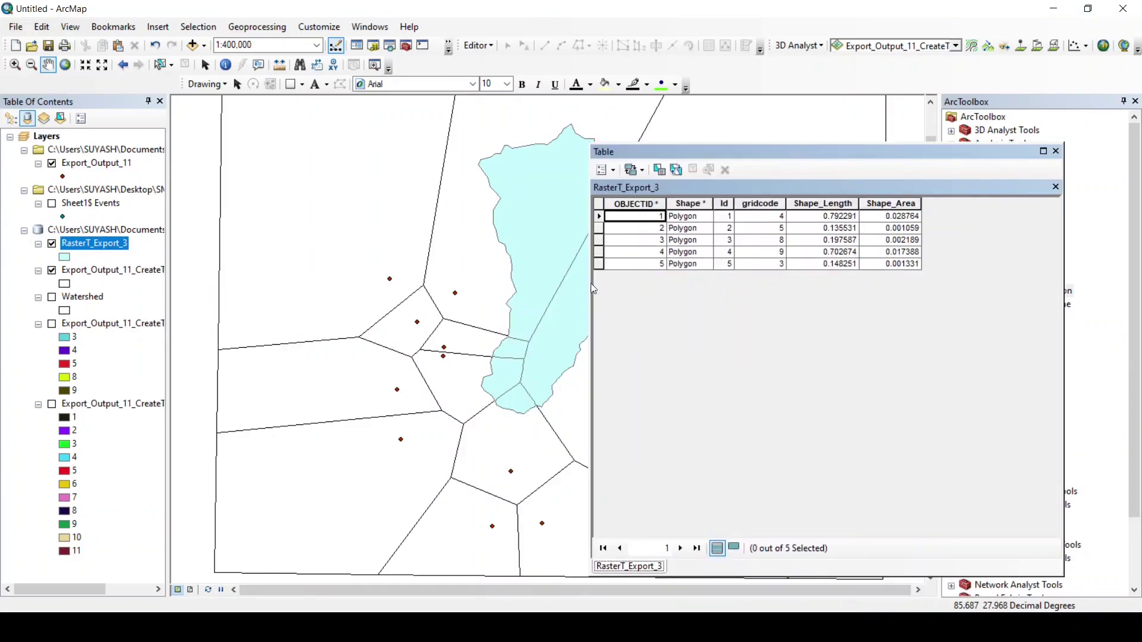
{"action": "left_click", "coordinate": [615, 172]}
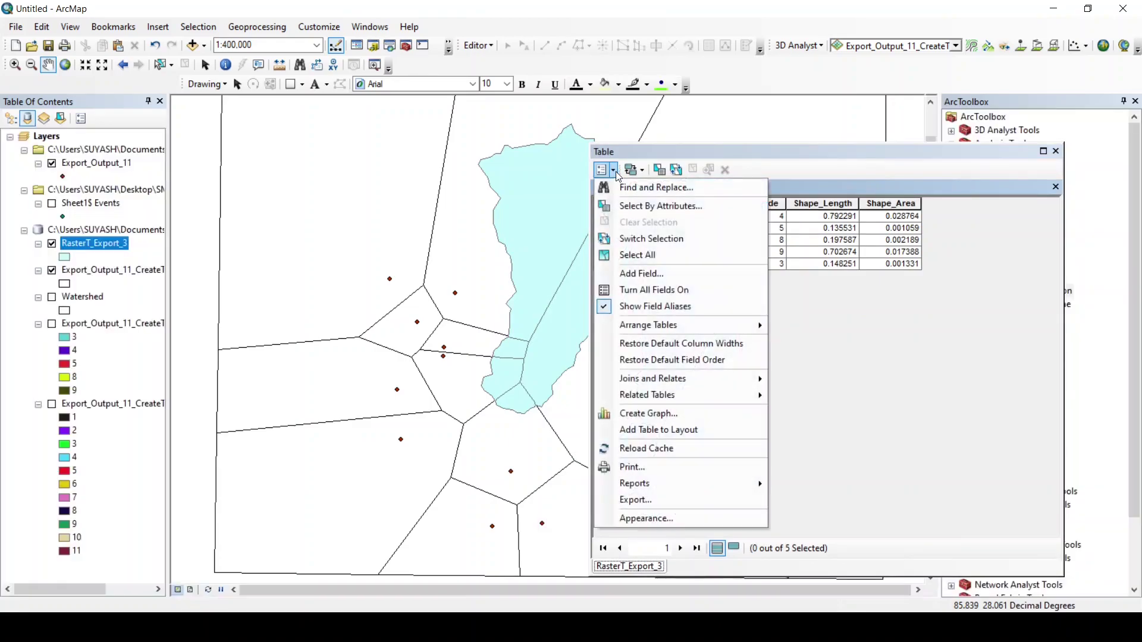
Add a Double field named ThiessensPoly to the table.
{"action": "left_click", "coordinate": [664, 273]}
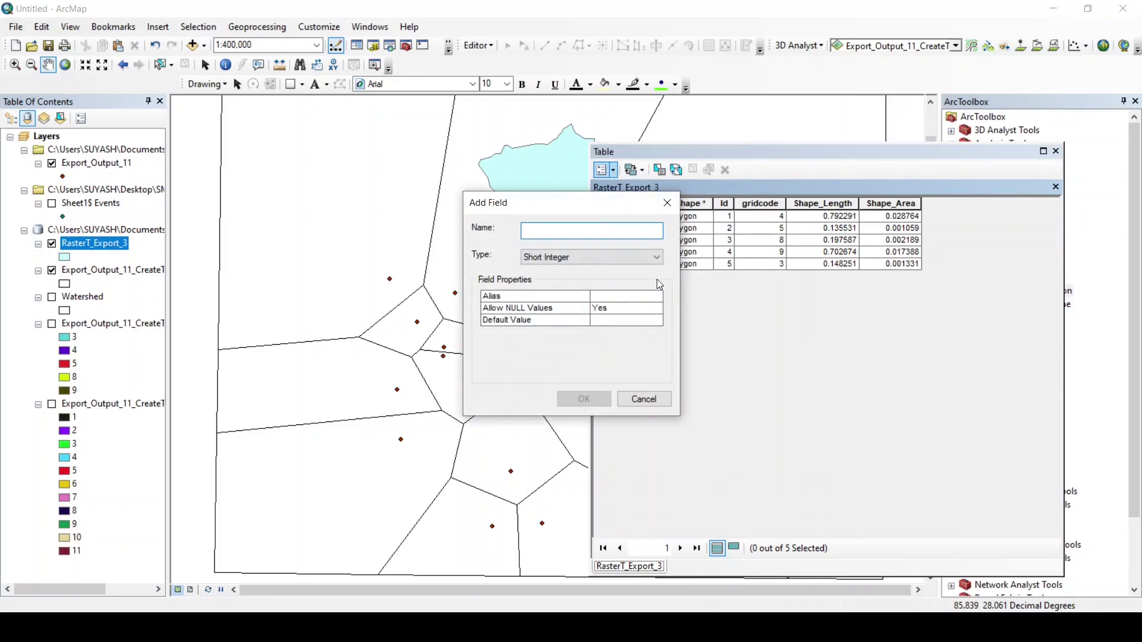
{"action": "key", "text": "Caps_Lock"}
{"action": "type", "text": "T"}
{"action": "key", "text": "Caps_Lock"}
{"action": "type", "text": "h"}
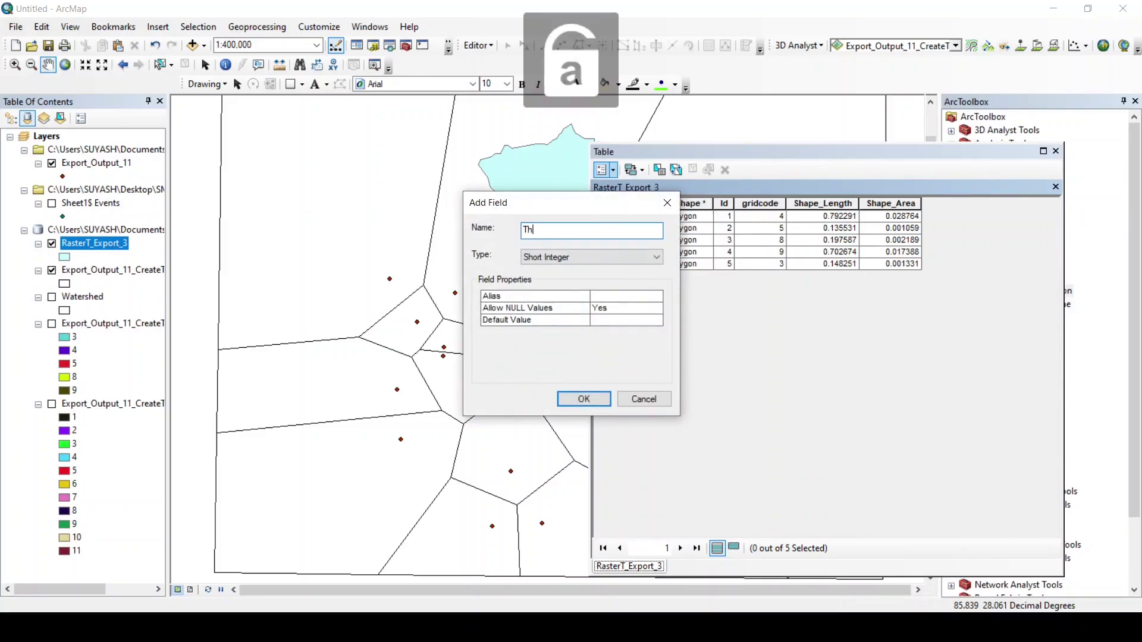
{"action": "type", "text": "iessens"}
{"action": "key", "text": "Caps_Lock"}
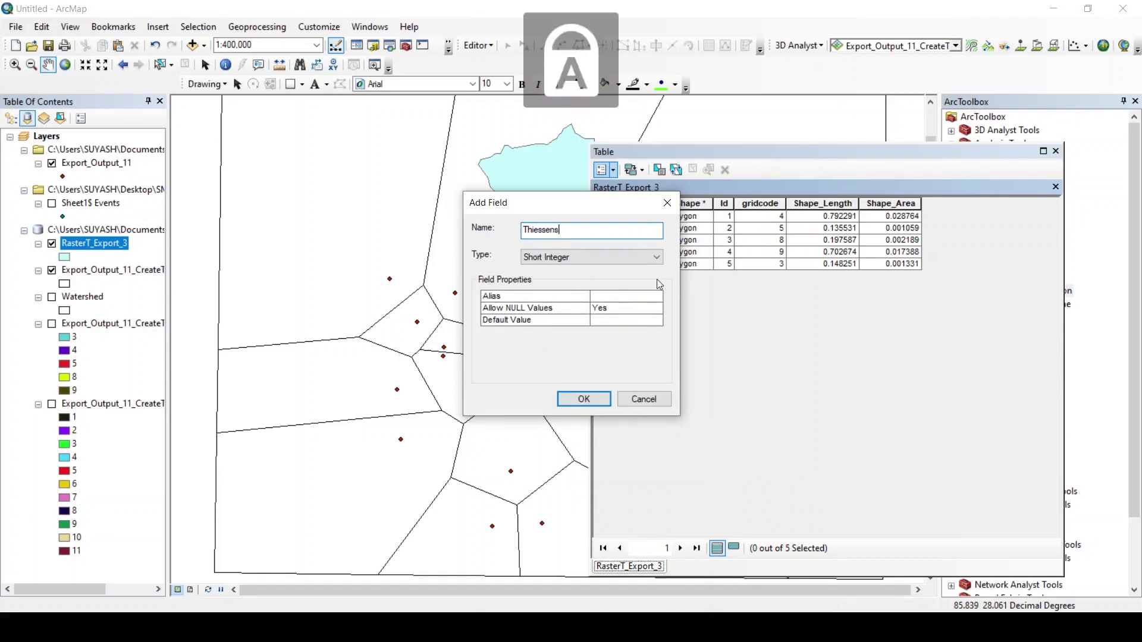
{"action": "type", "text": "P"}
{"action": "key", "text": "Caps_Lock"}
{"action": "type", "text": "oly"}
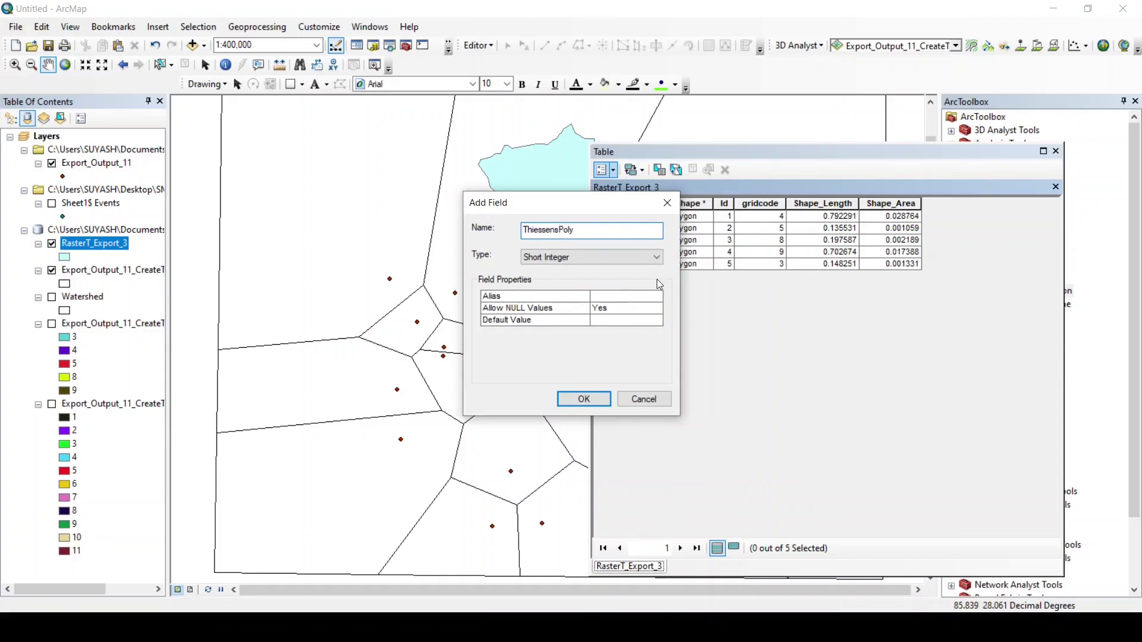
{"action": "left_click", "coordinate": [651, 257]}
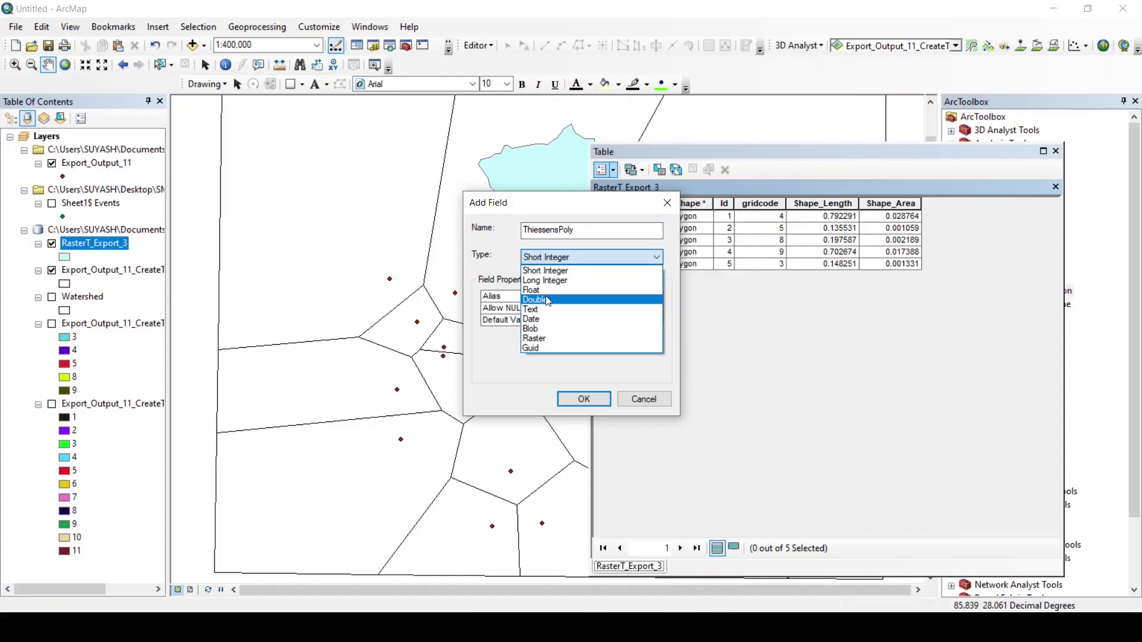
{"action": "left_click", "coordinate": [548, 300]}
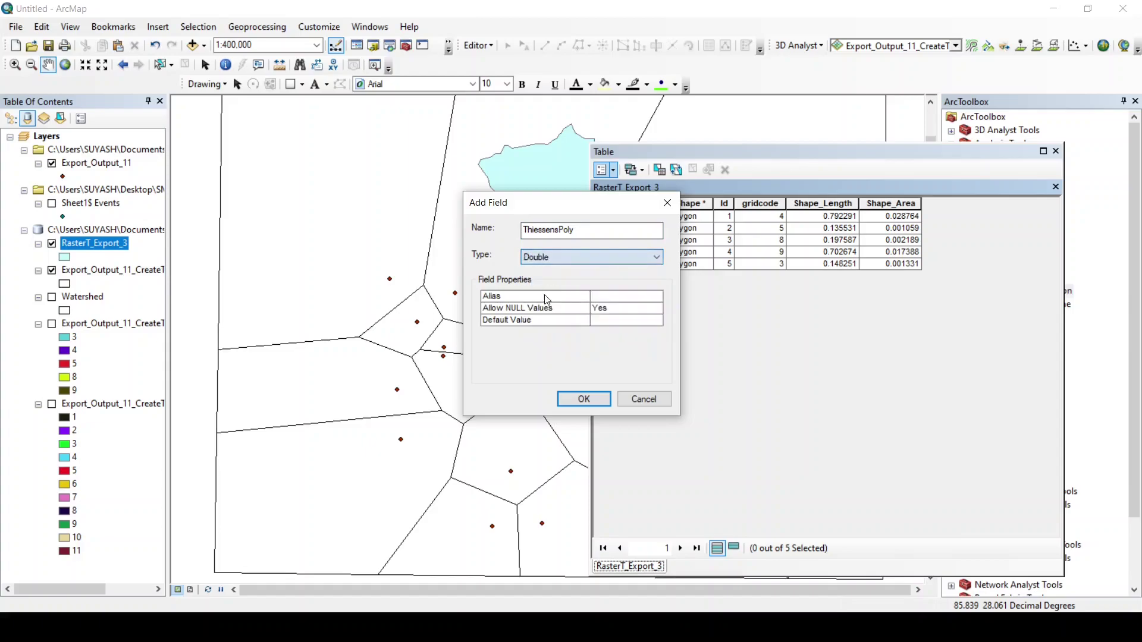
{"action": "left_click", "coordinate": [584, 397]}
Open Calculate Geometry for the ThiessensPoly column.
{"action": "left_click", "coordinate": [970, 198]}
{"action": "right_click", "coordinate": [964, 203]}
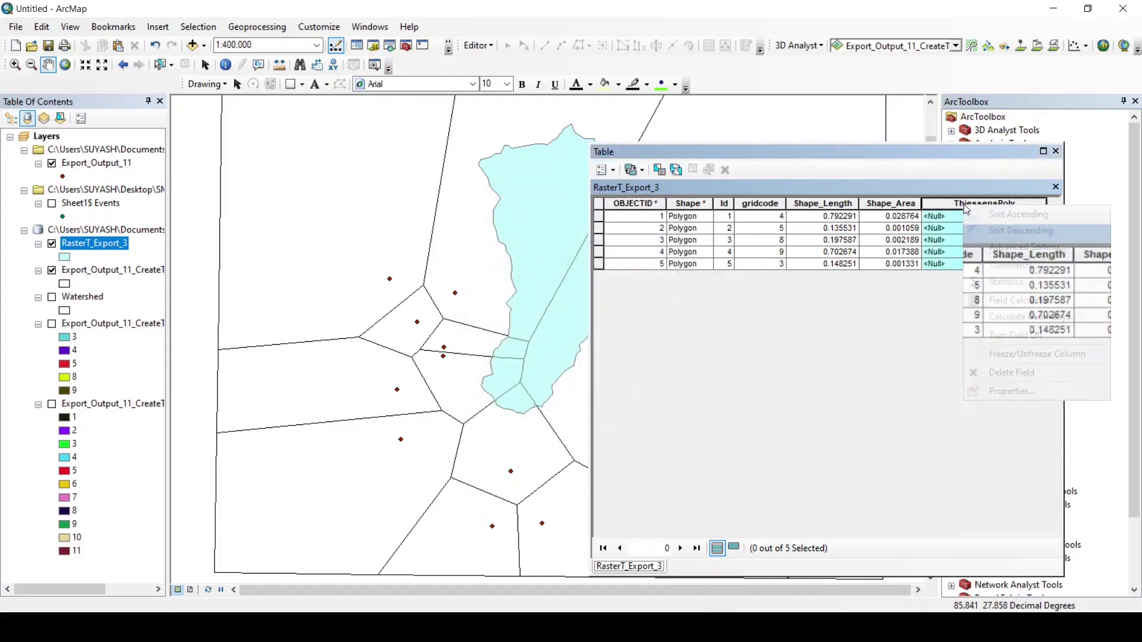
{"action": "left_click", "coordinate": [1020, 317]}
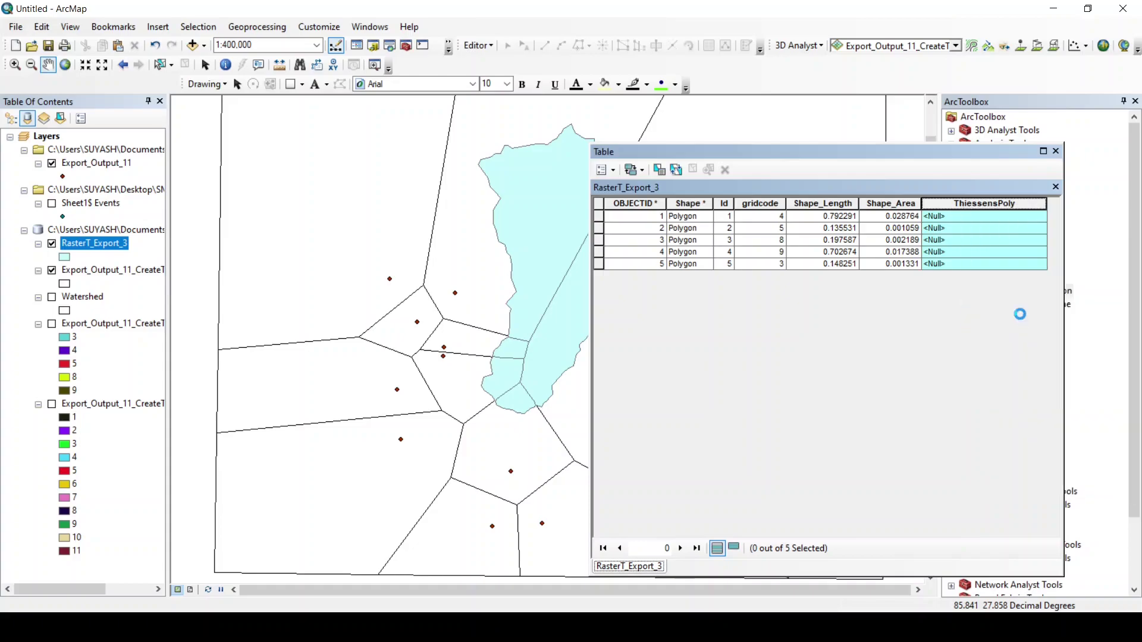
Calculate each Thiessen polygon's Area into ThiessensPoly in Square Kilometers, using the data frame coordinate system.
{"action": "left_click", "coordinate": [569, 228]}
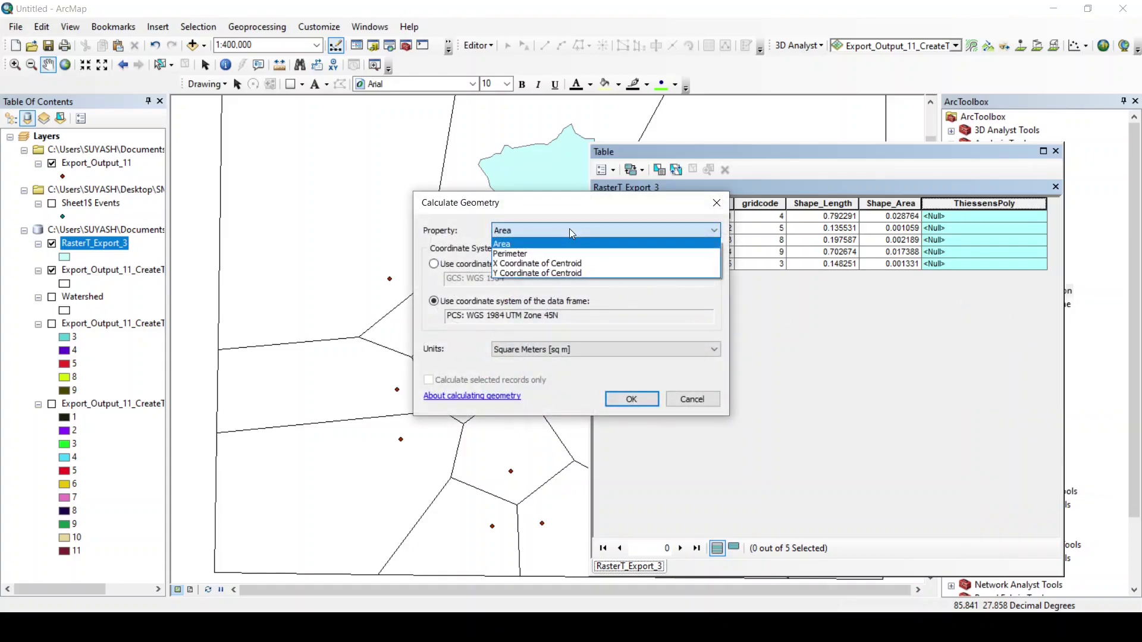
{"action": "left_click", "coordinate": [569, 228]}
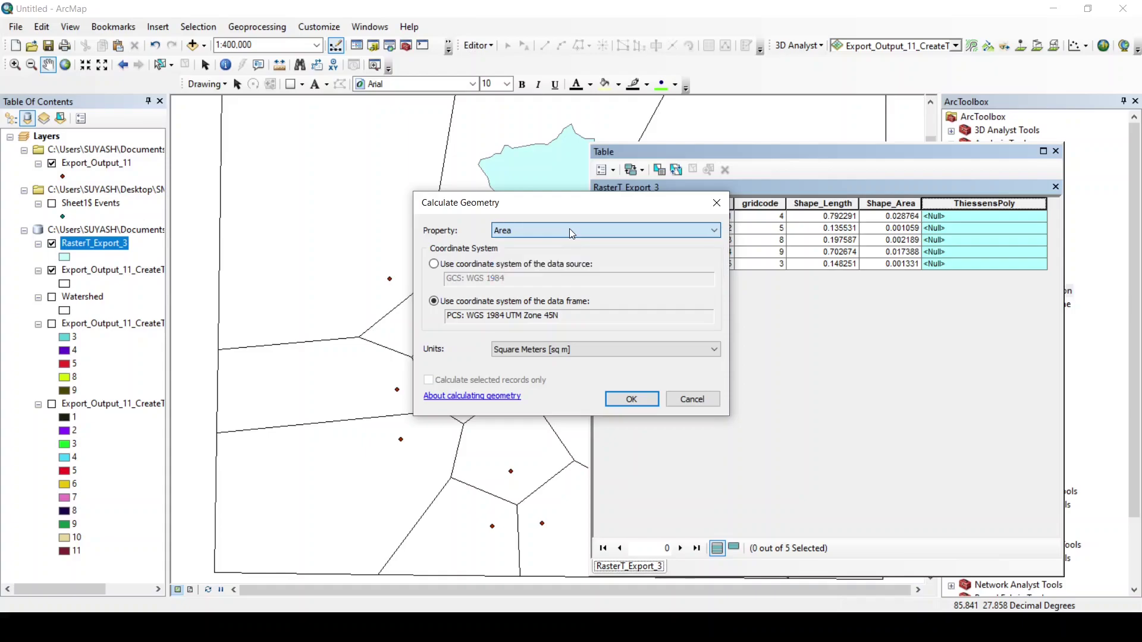
{"action": "left_click", "coordinate": [574, 351]}
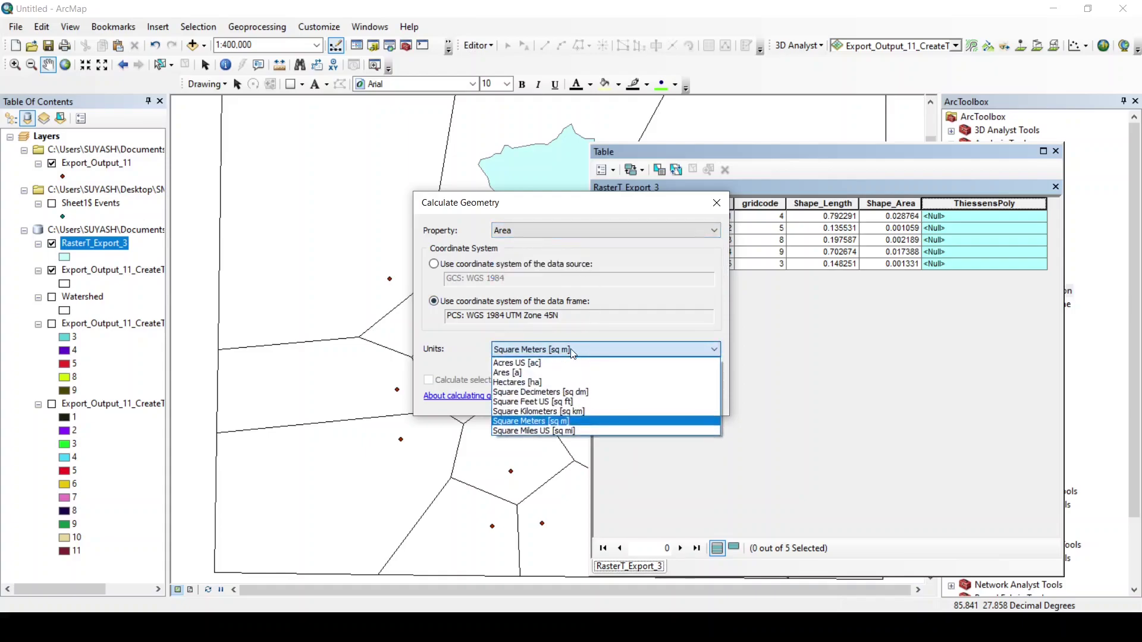
{"action": "left_click", "coordinate": [560, 412]}
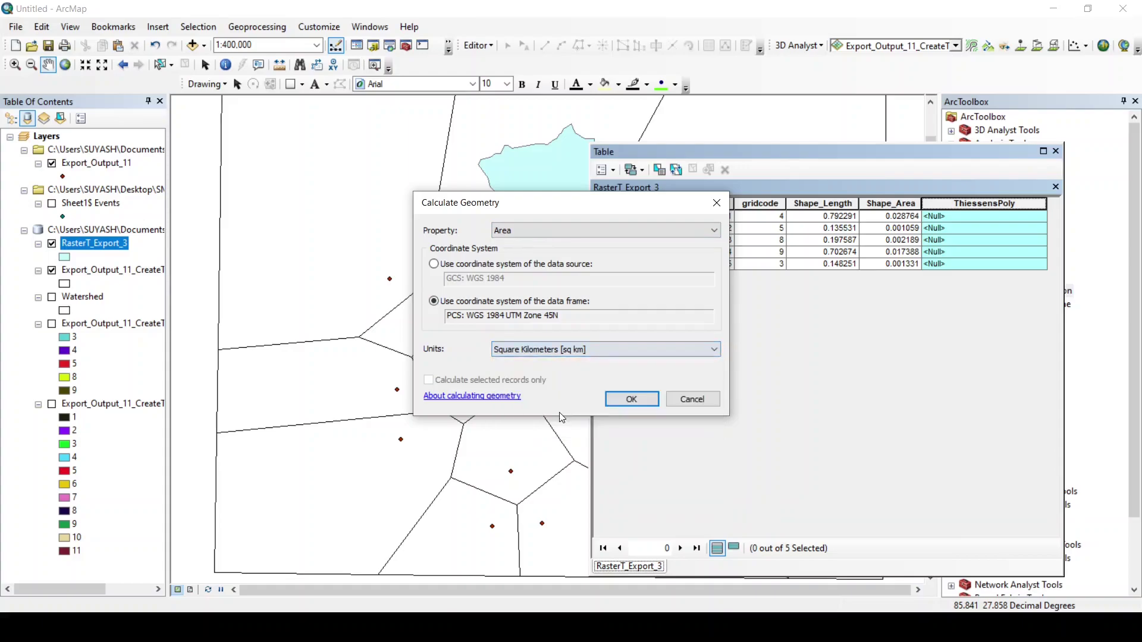
{"action": "left_click", "coordinate": [622, 409]}
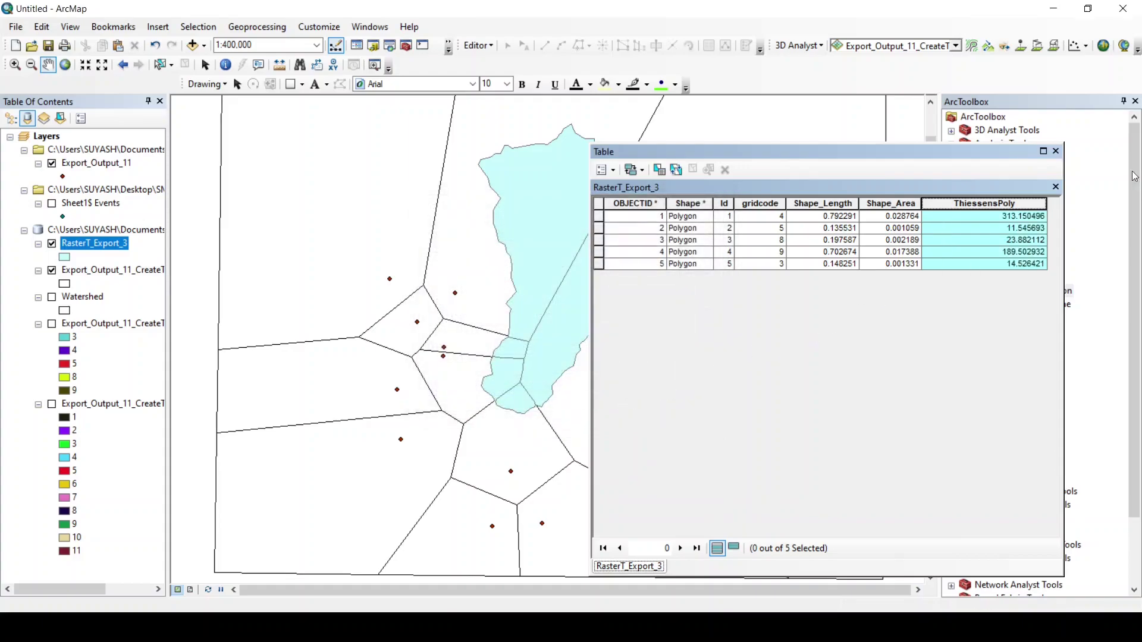
{"action": "left_click_drag", "start_coordinate": [848, 153], "coordinate": [876, 128]}
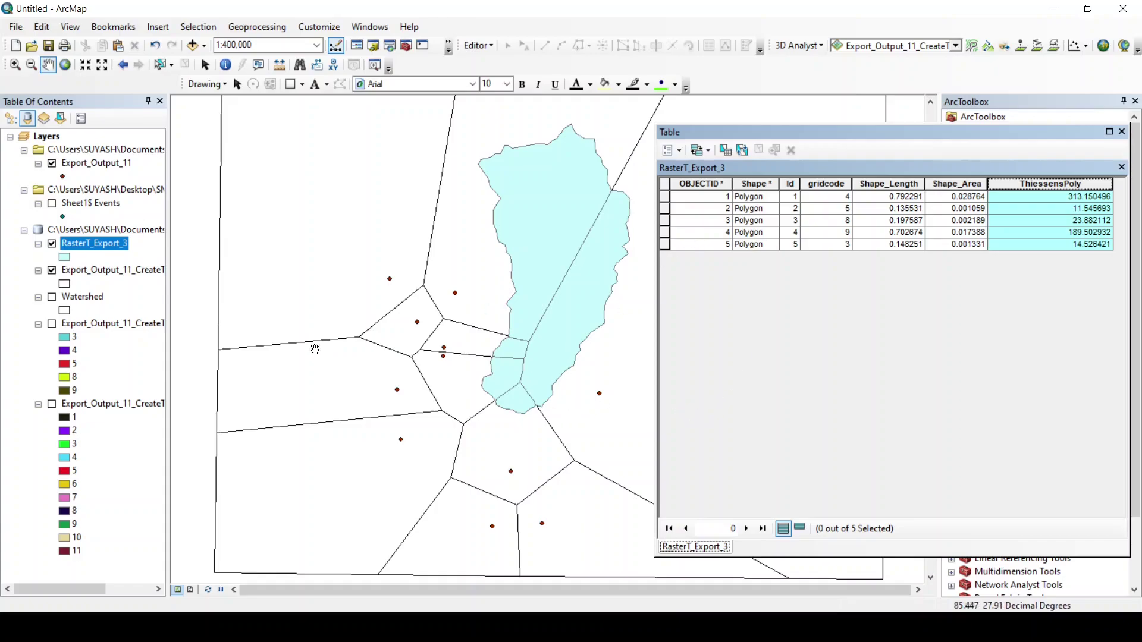
{"action": "left_click", "coordinate": [666, 201]}
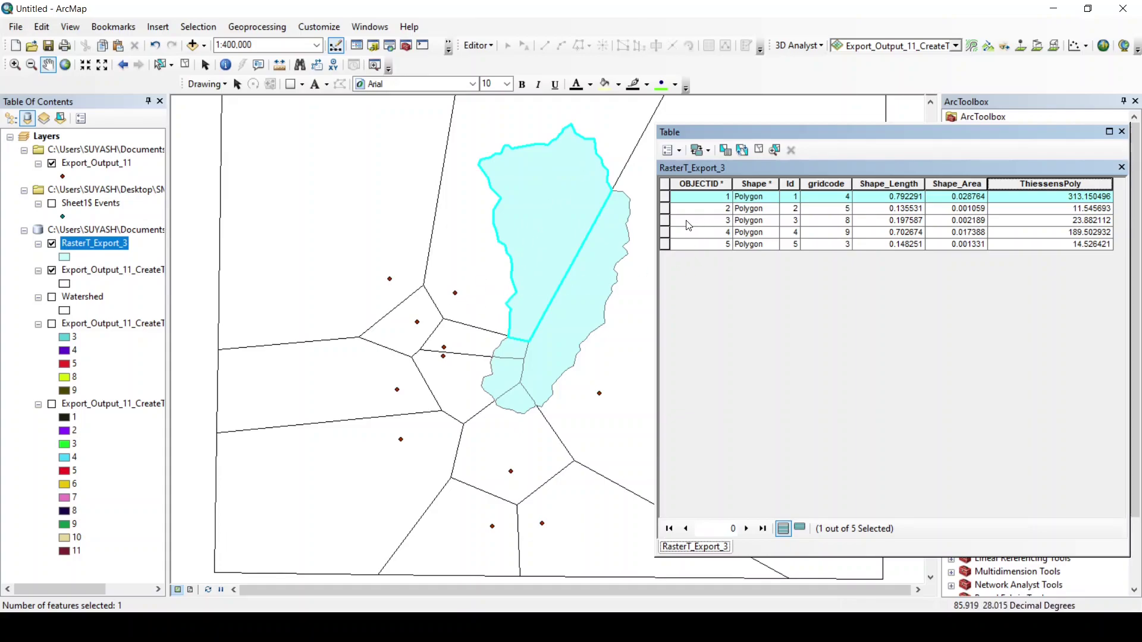
{"action": "left_click", "coordinate": [665, 210]}
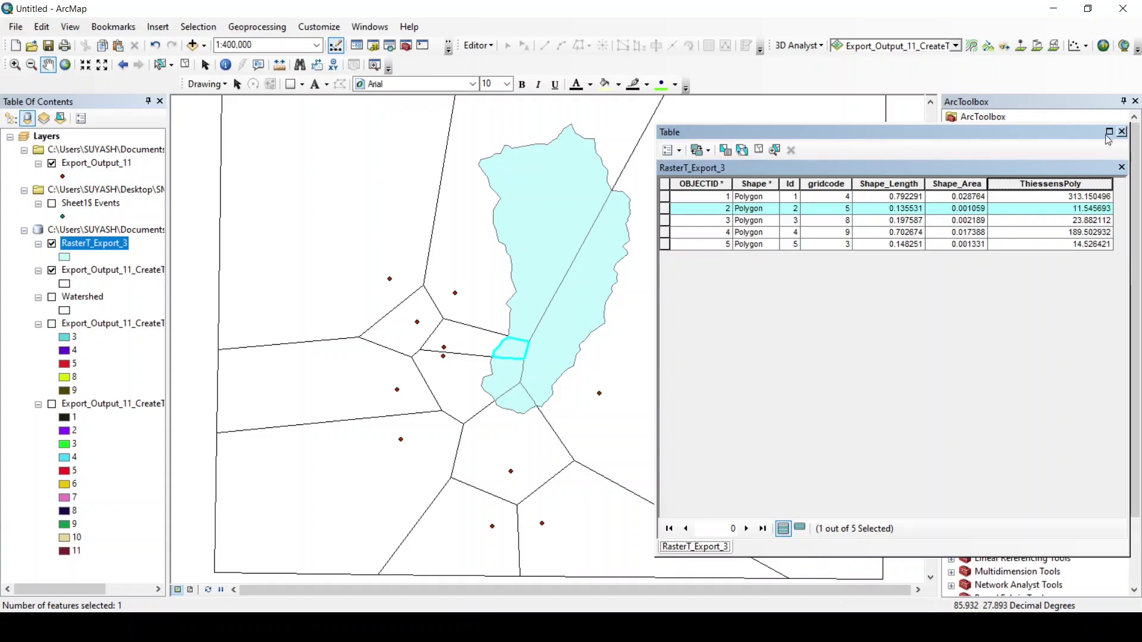
{"action": "left_click_drag", "start_coordinate": [546, 295], "coordinate": [508, 332]}
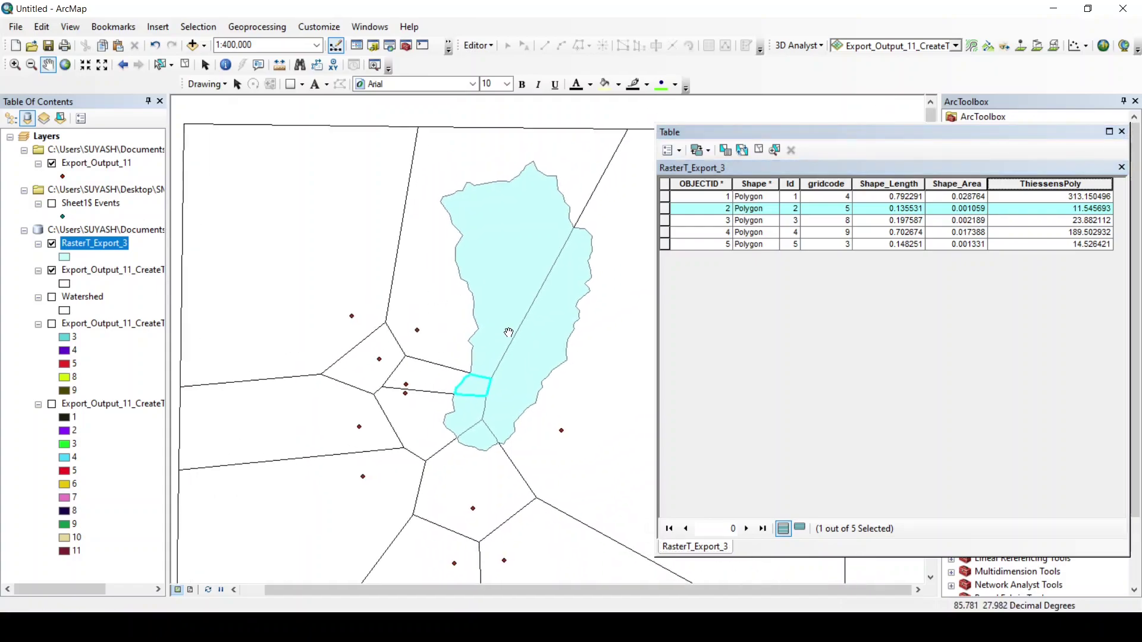